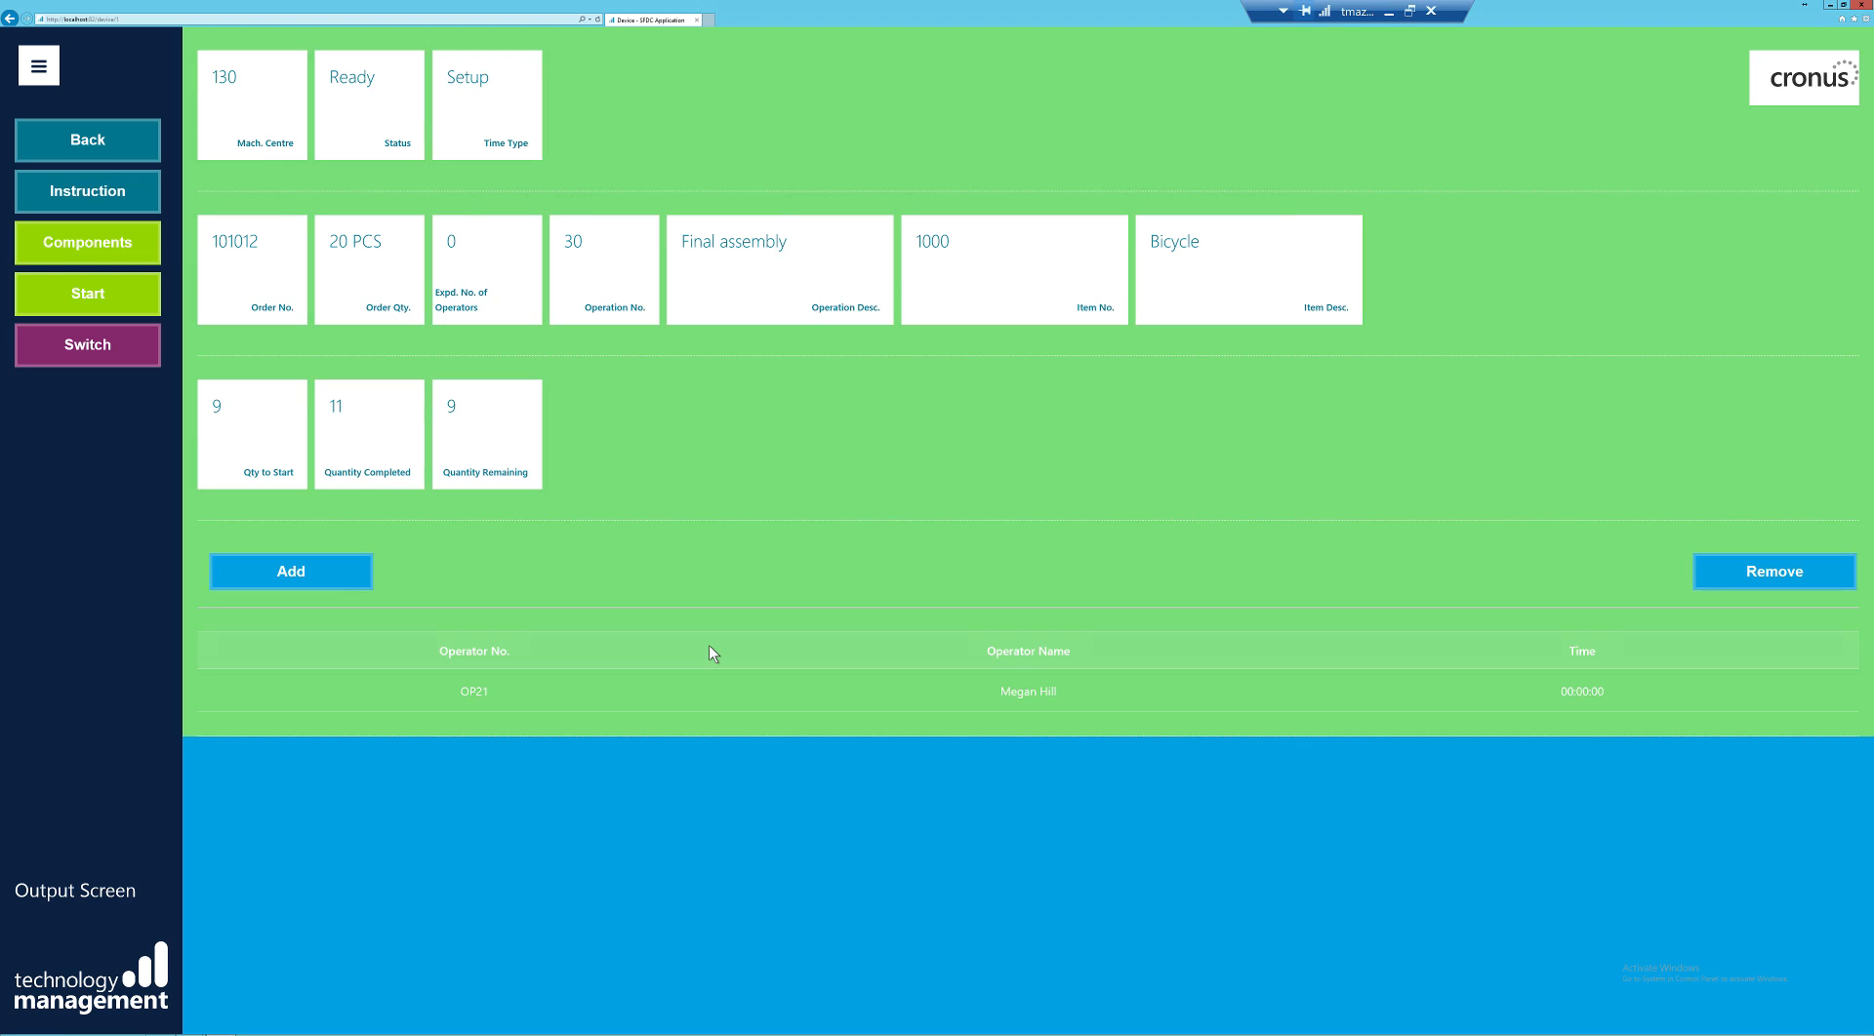
- Start the setup run for the bicycle's final assembly operation and view its instruction document
click(94, 303)
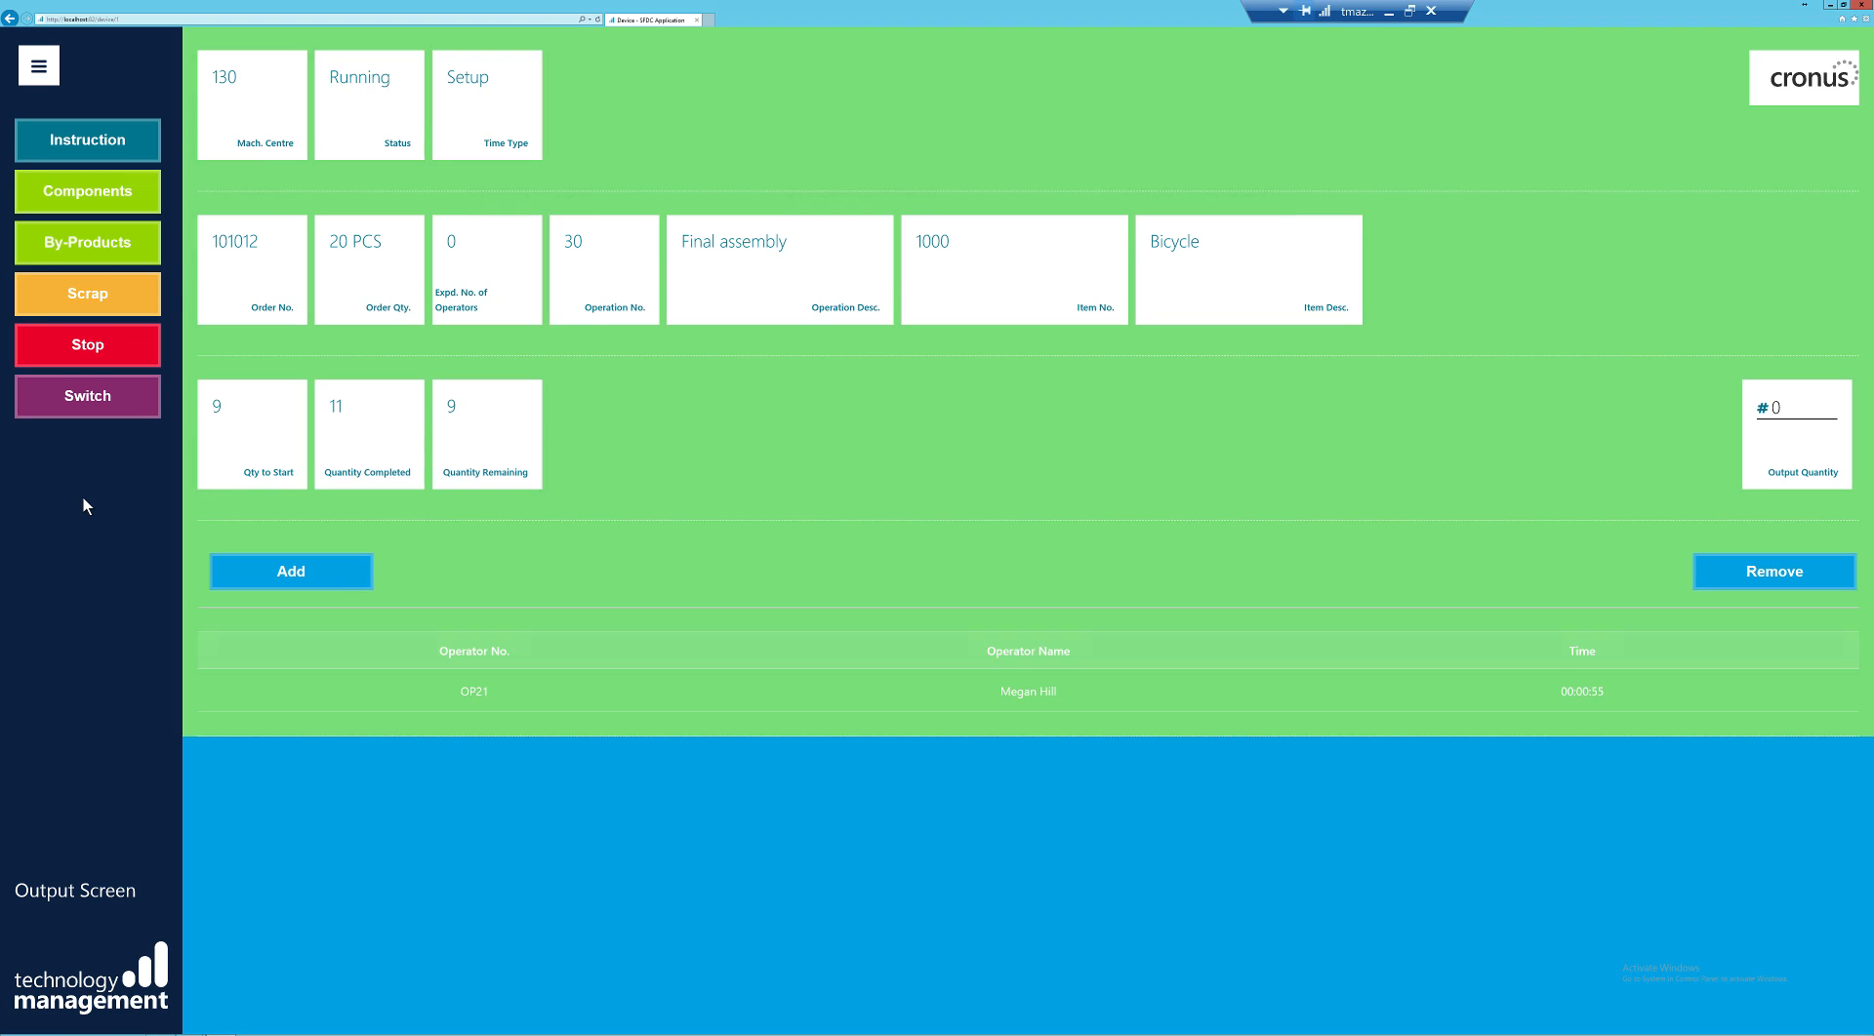
click(111, 149)
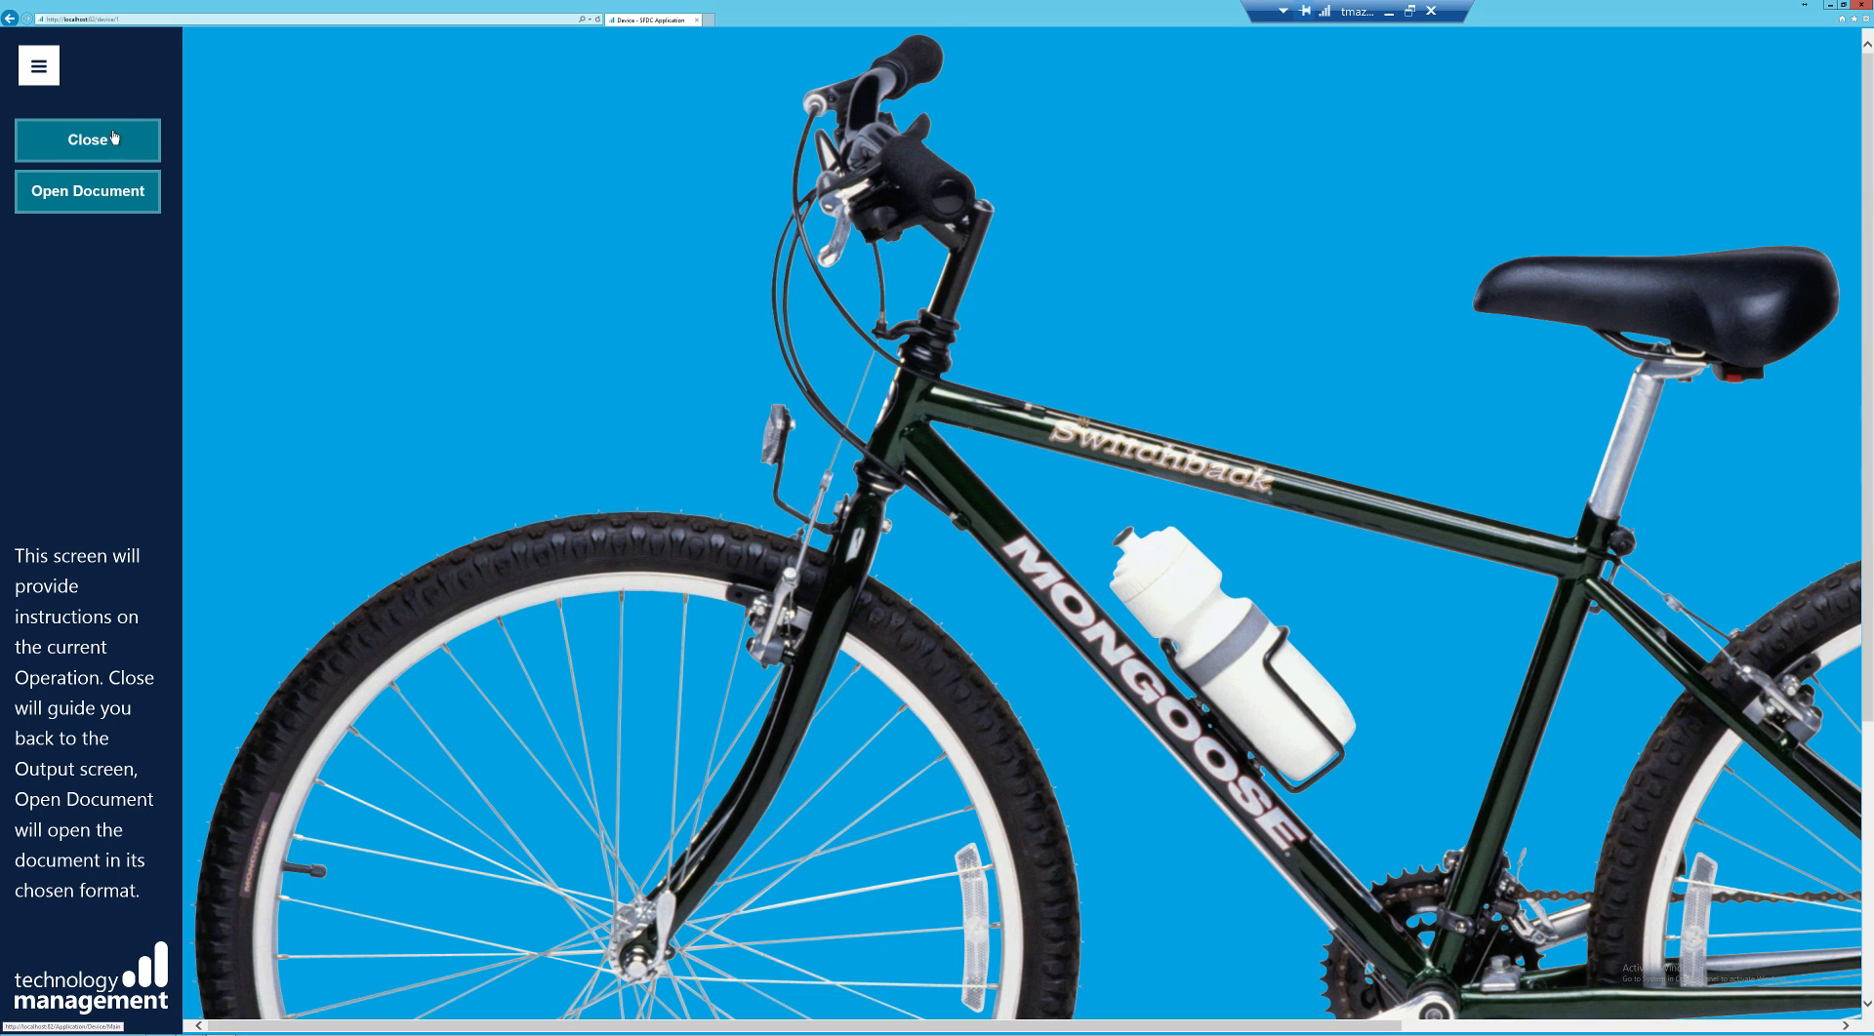
click(114, 138)
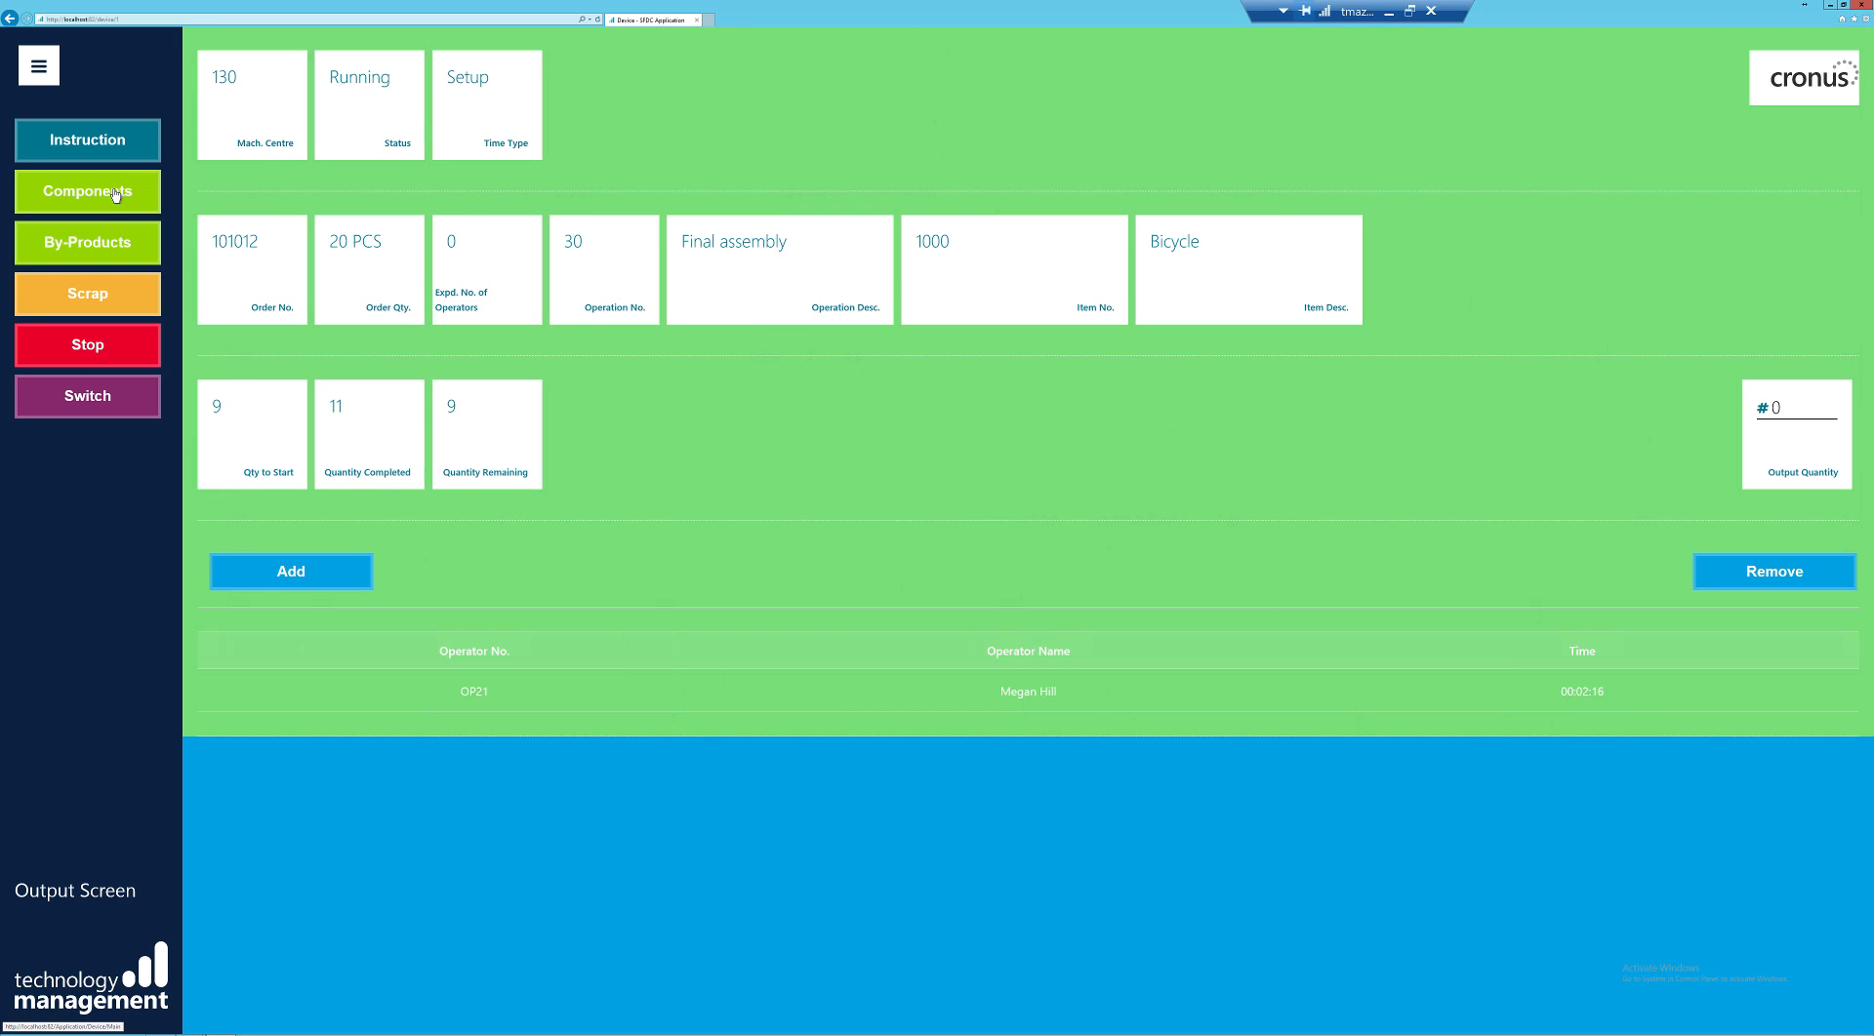
- Post a quantity of 10 for the Front Wheel component and check the component list again
click(116, 192)
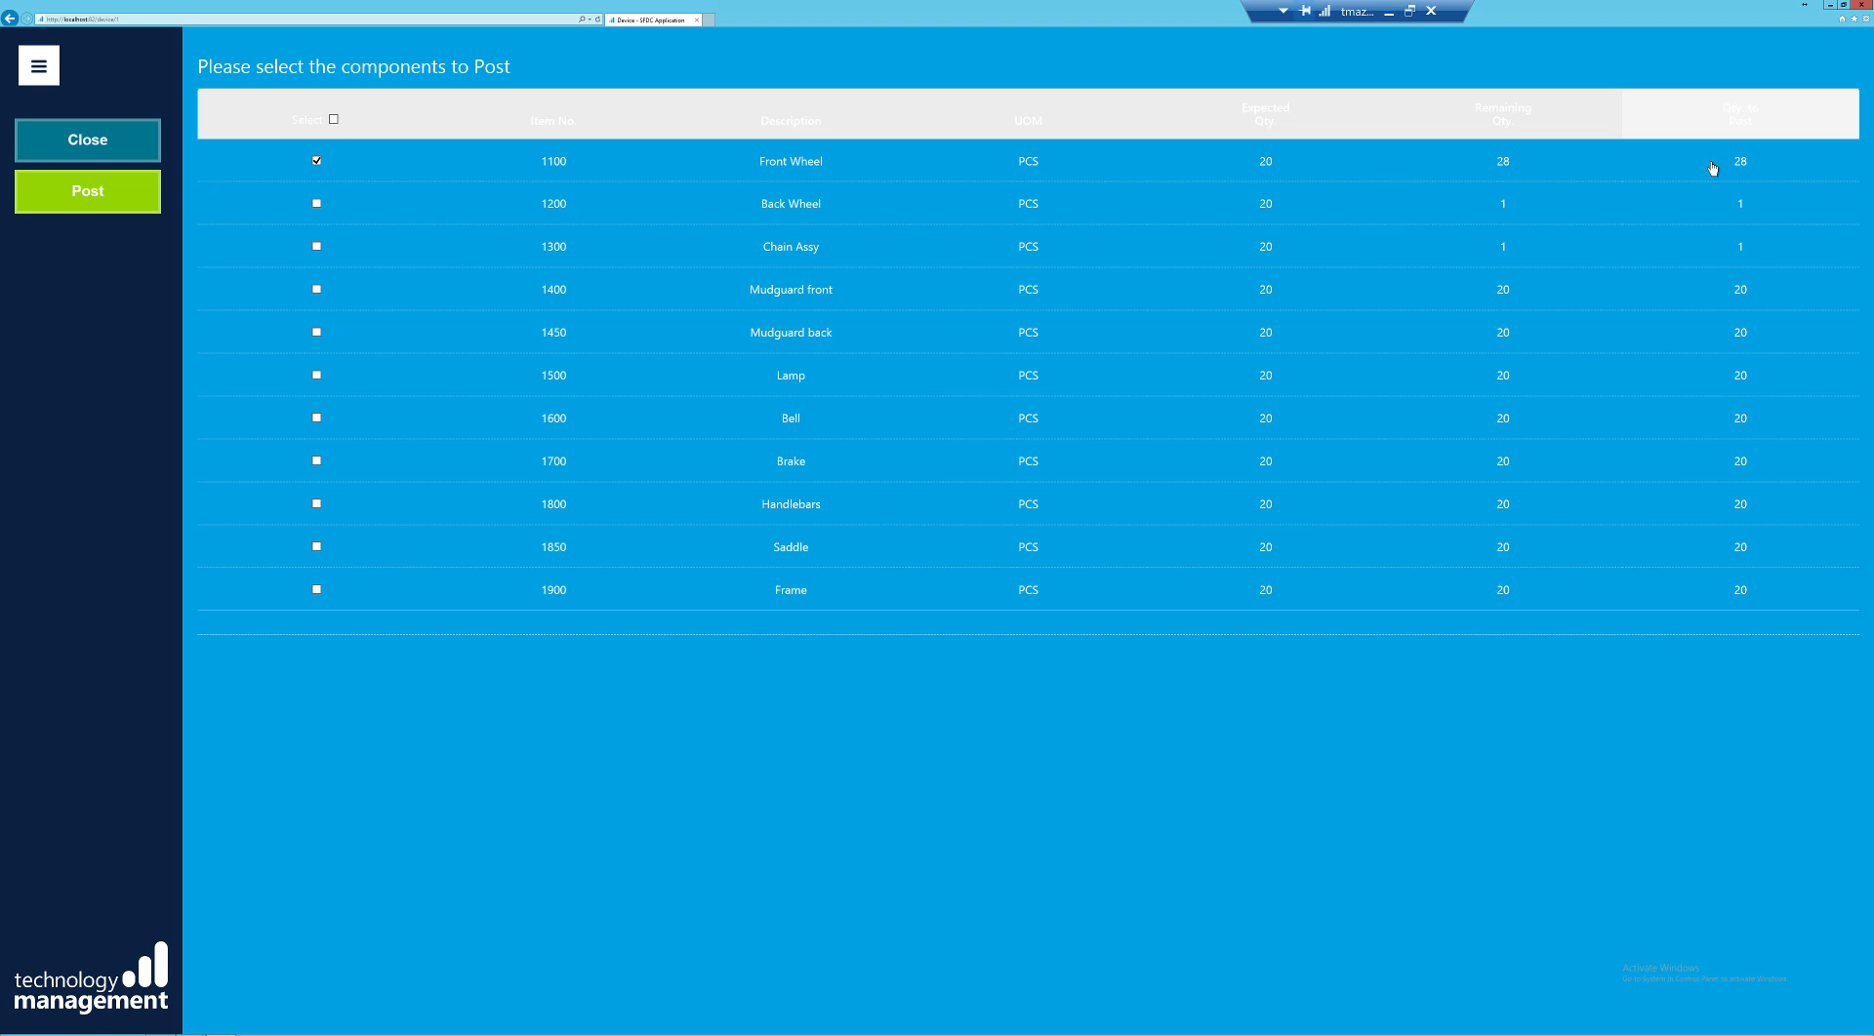
click(1744, 167)
text(1)
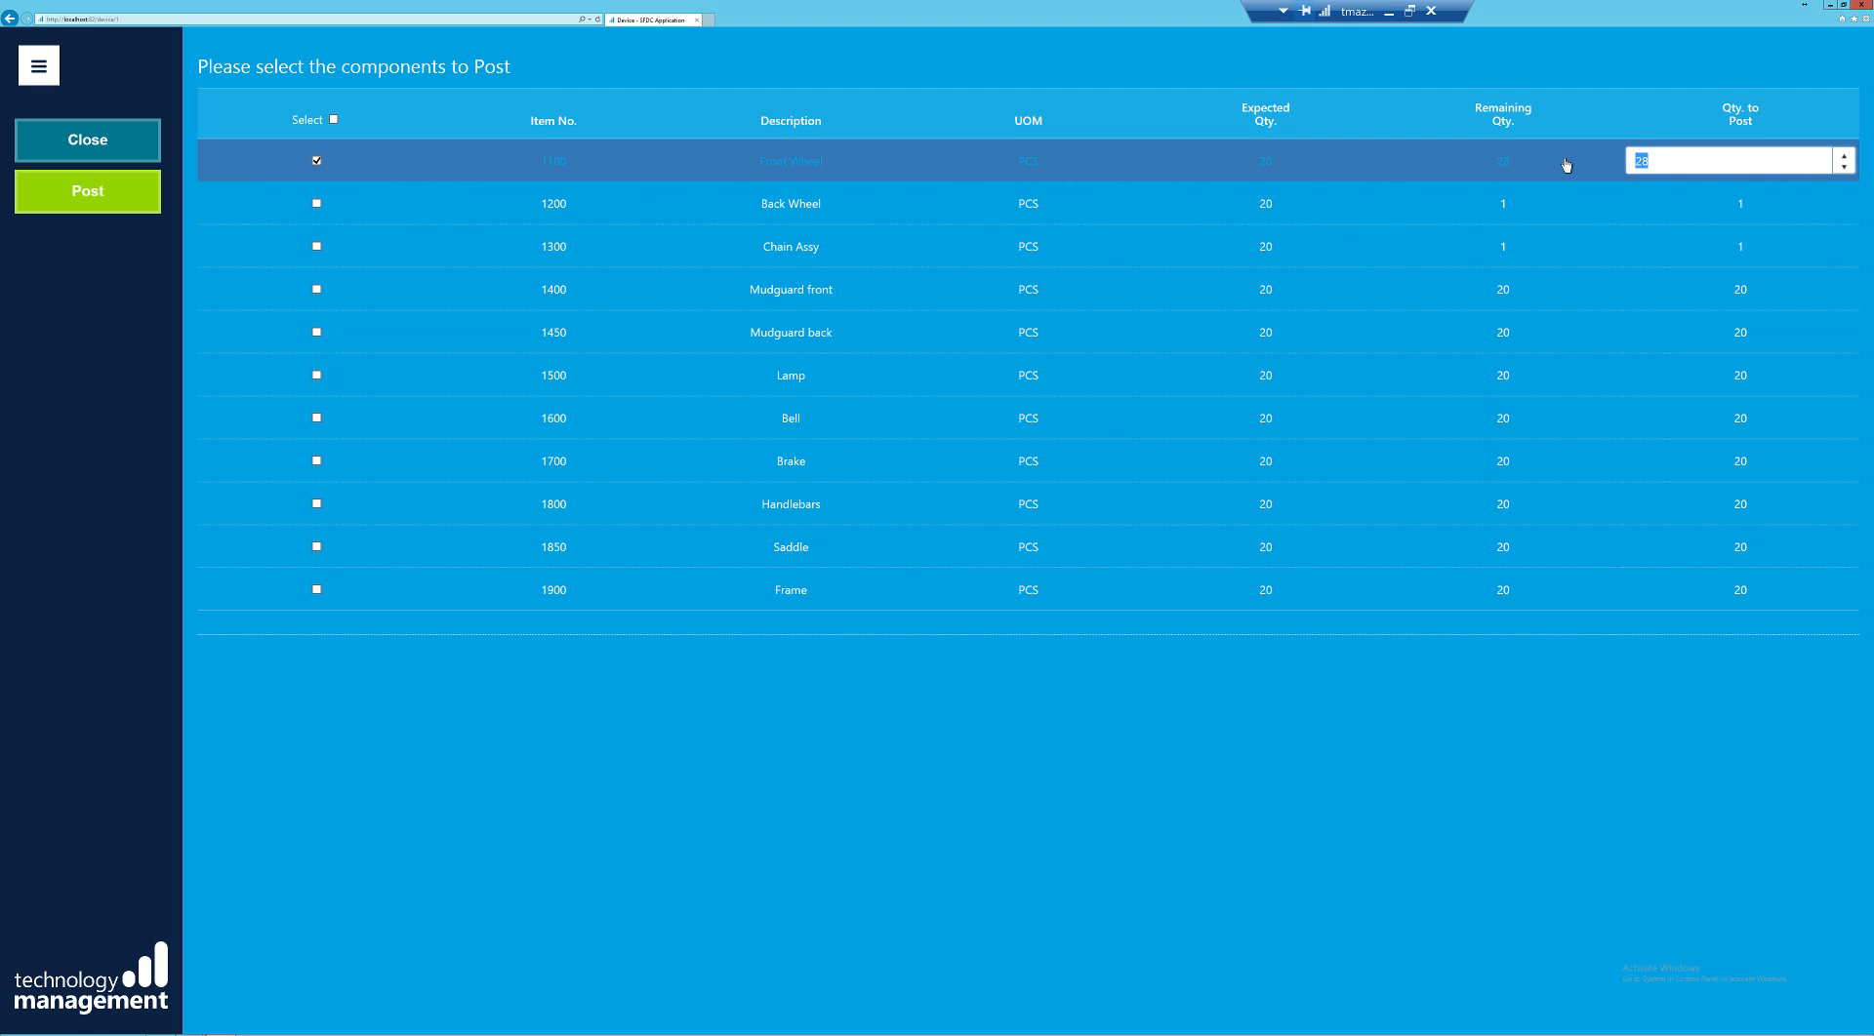
text(0)
click(87, 192)
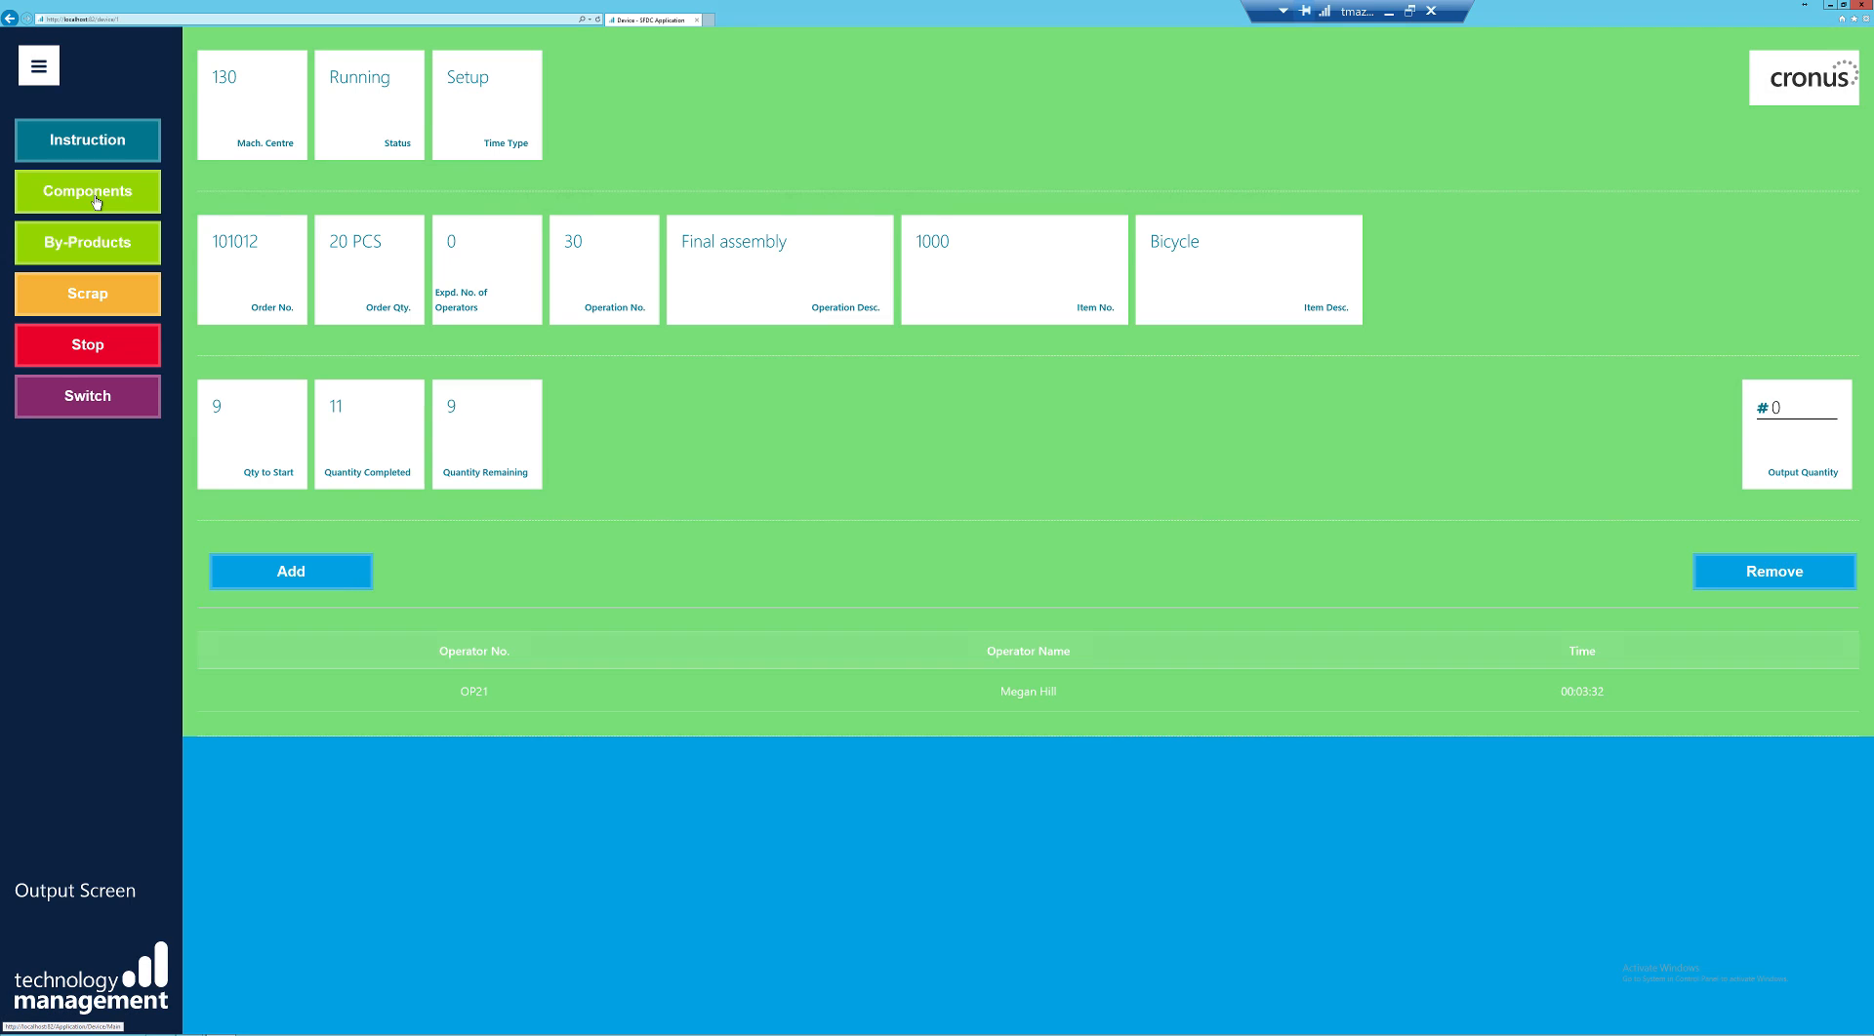
click(97, 201)
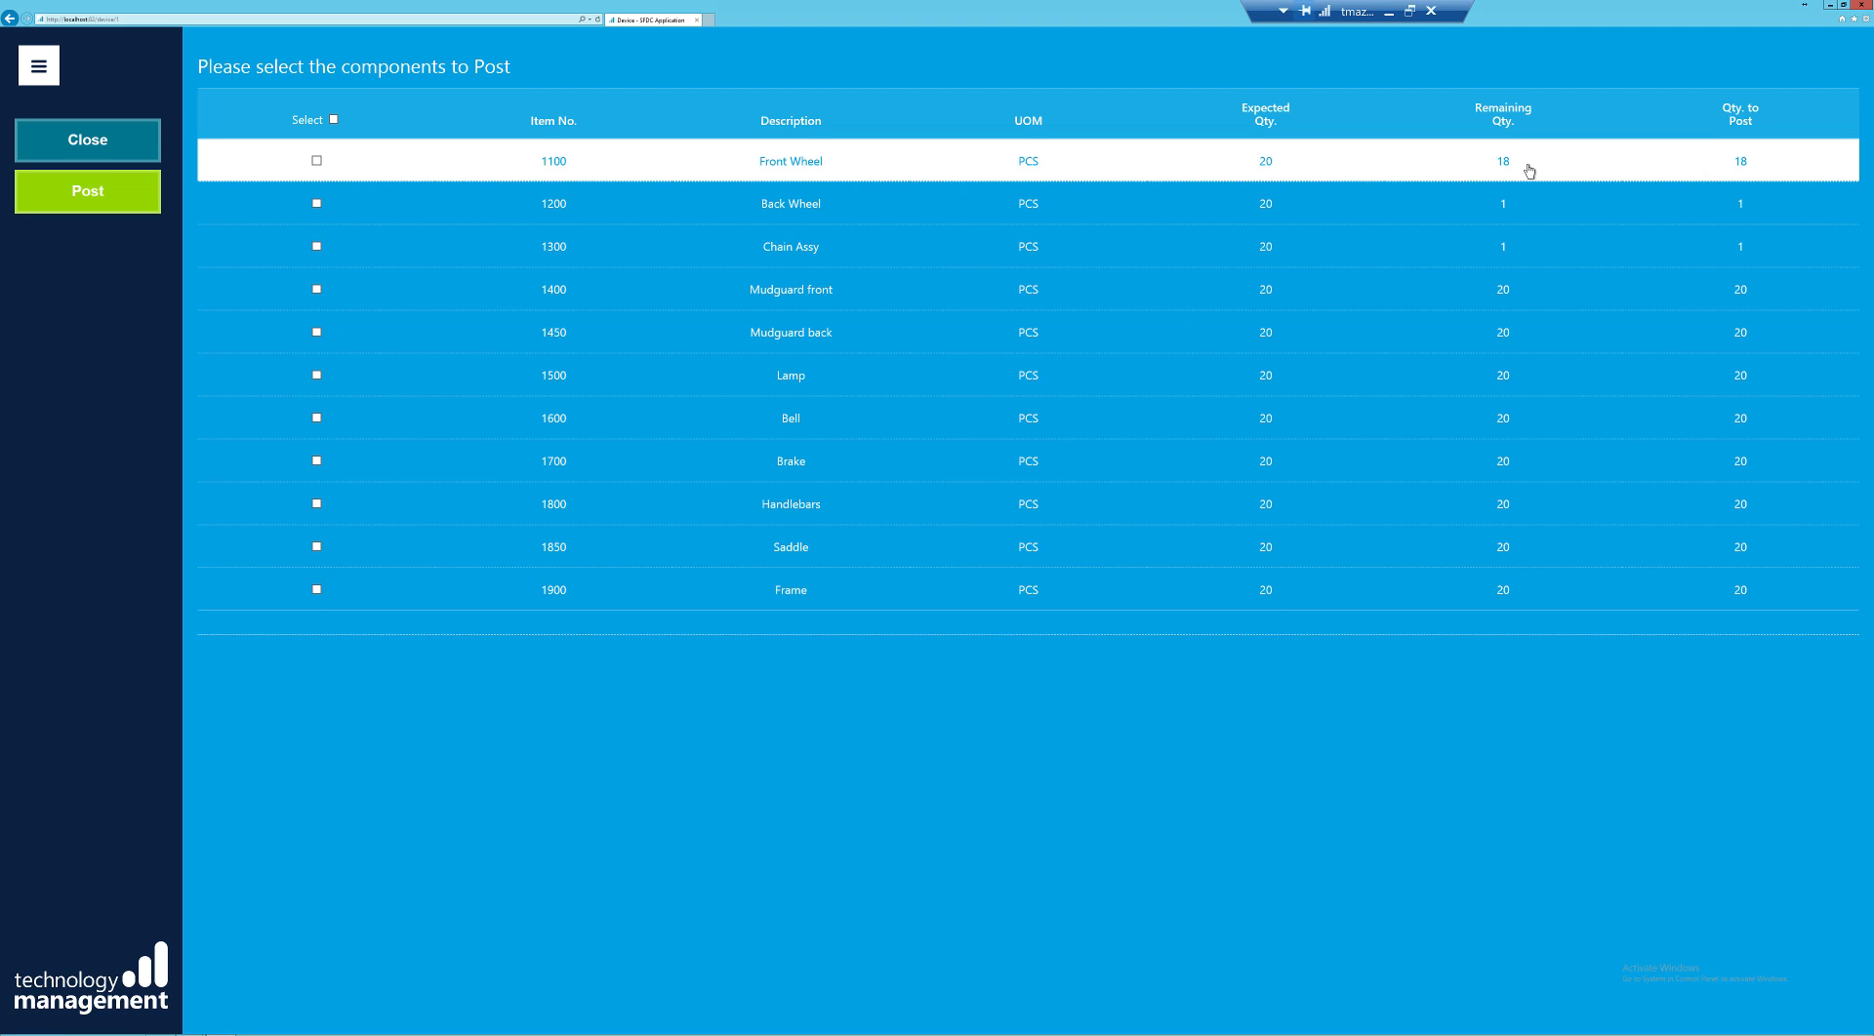
click(102, 144)
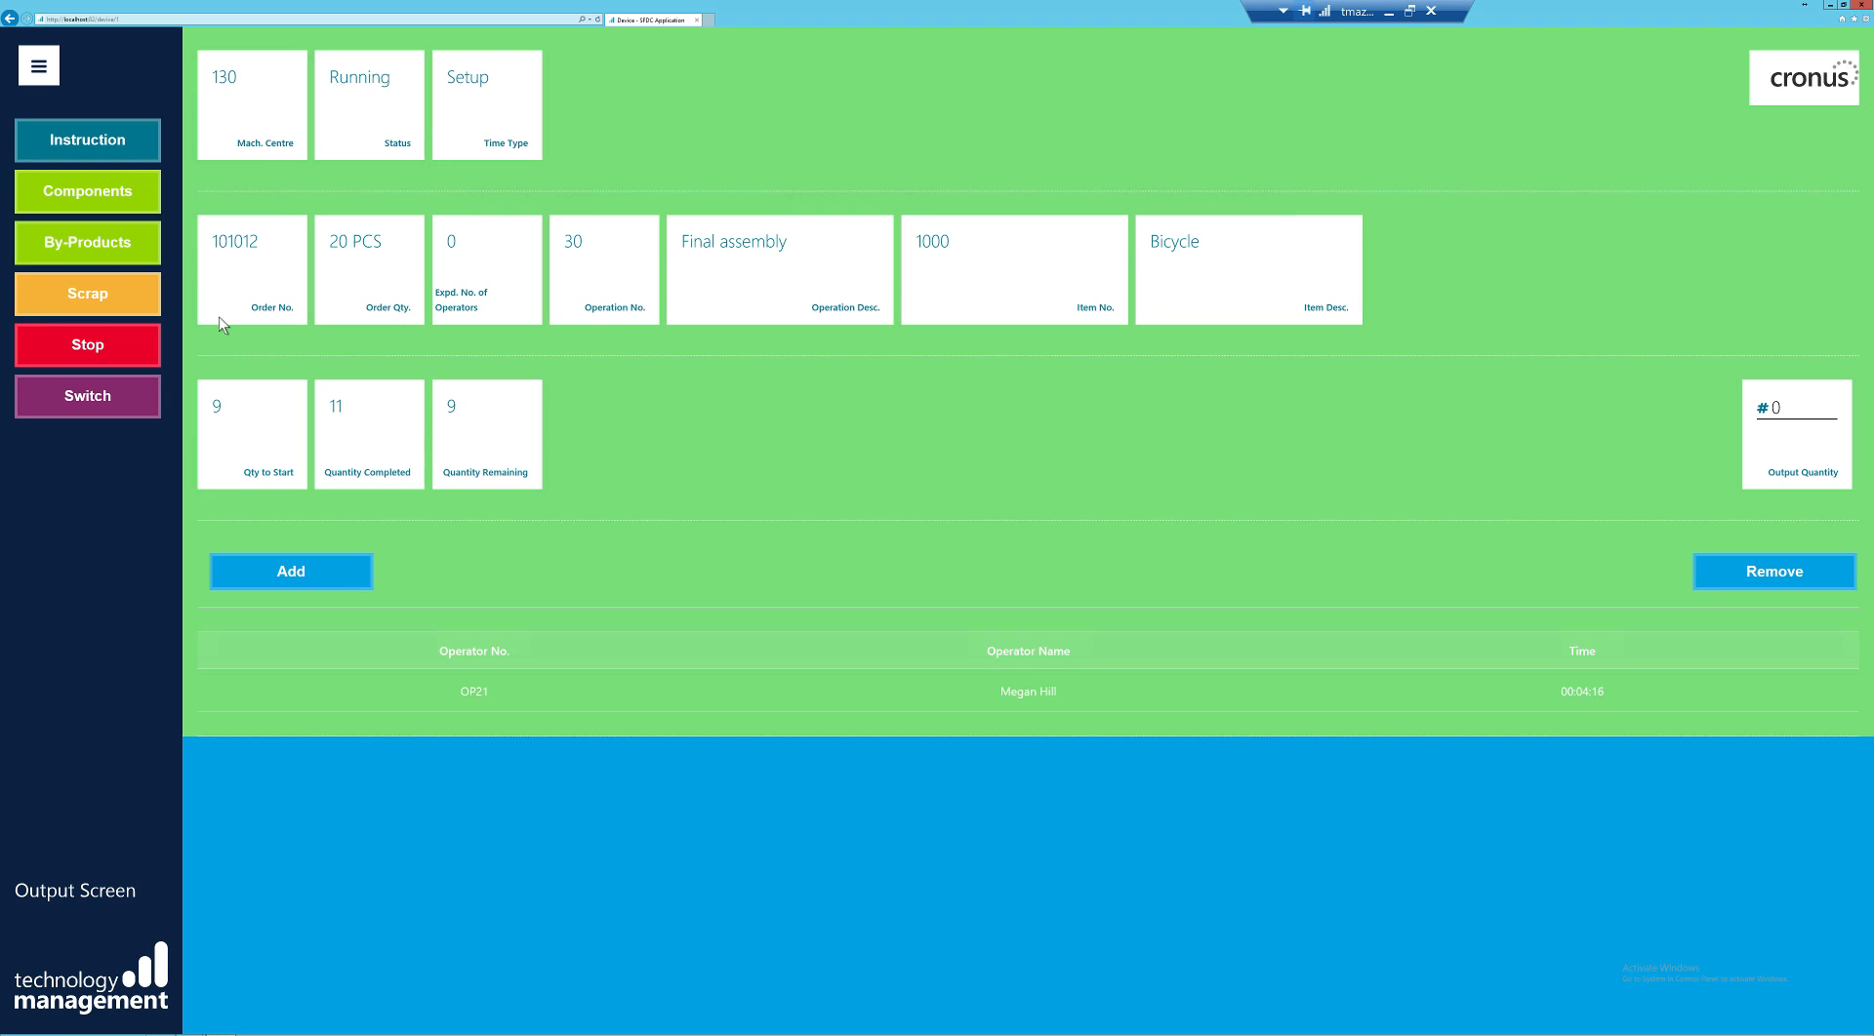
- Post a by-product output quantity of 1 for Front Wheel with No Variant
click(125, 251)
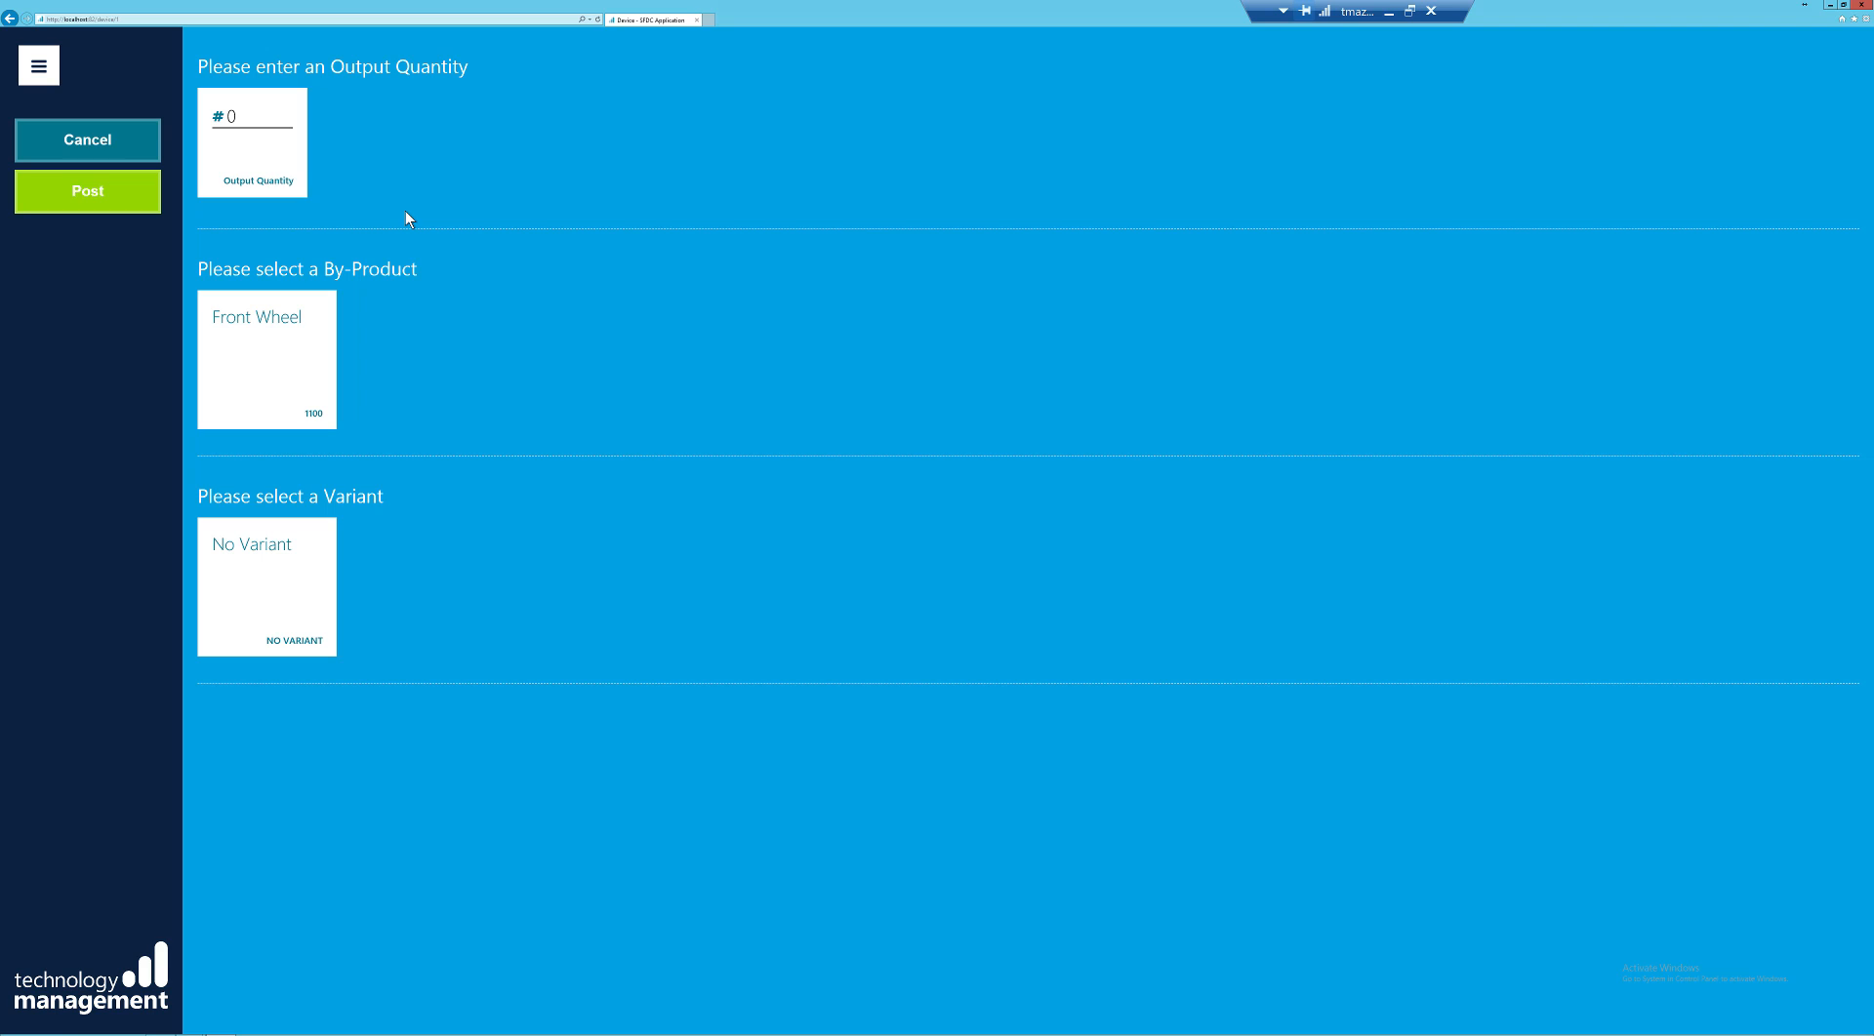
click(289, 345)
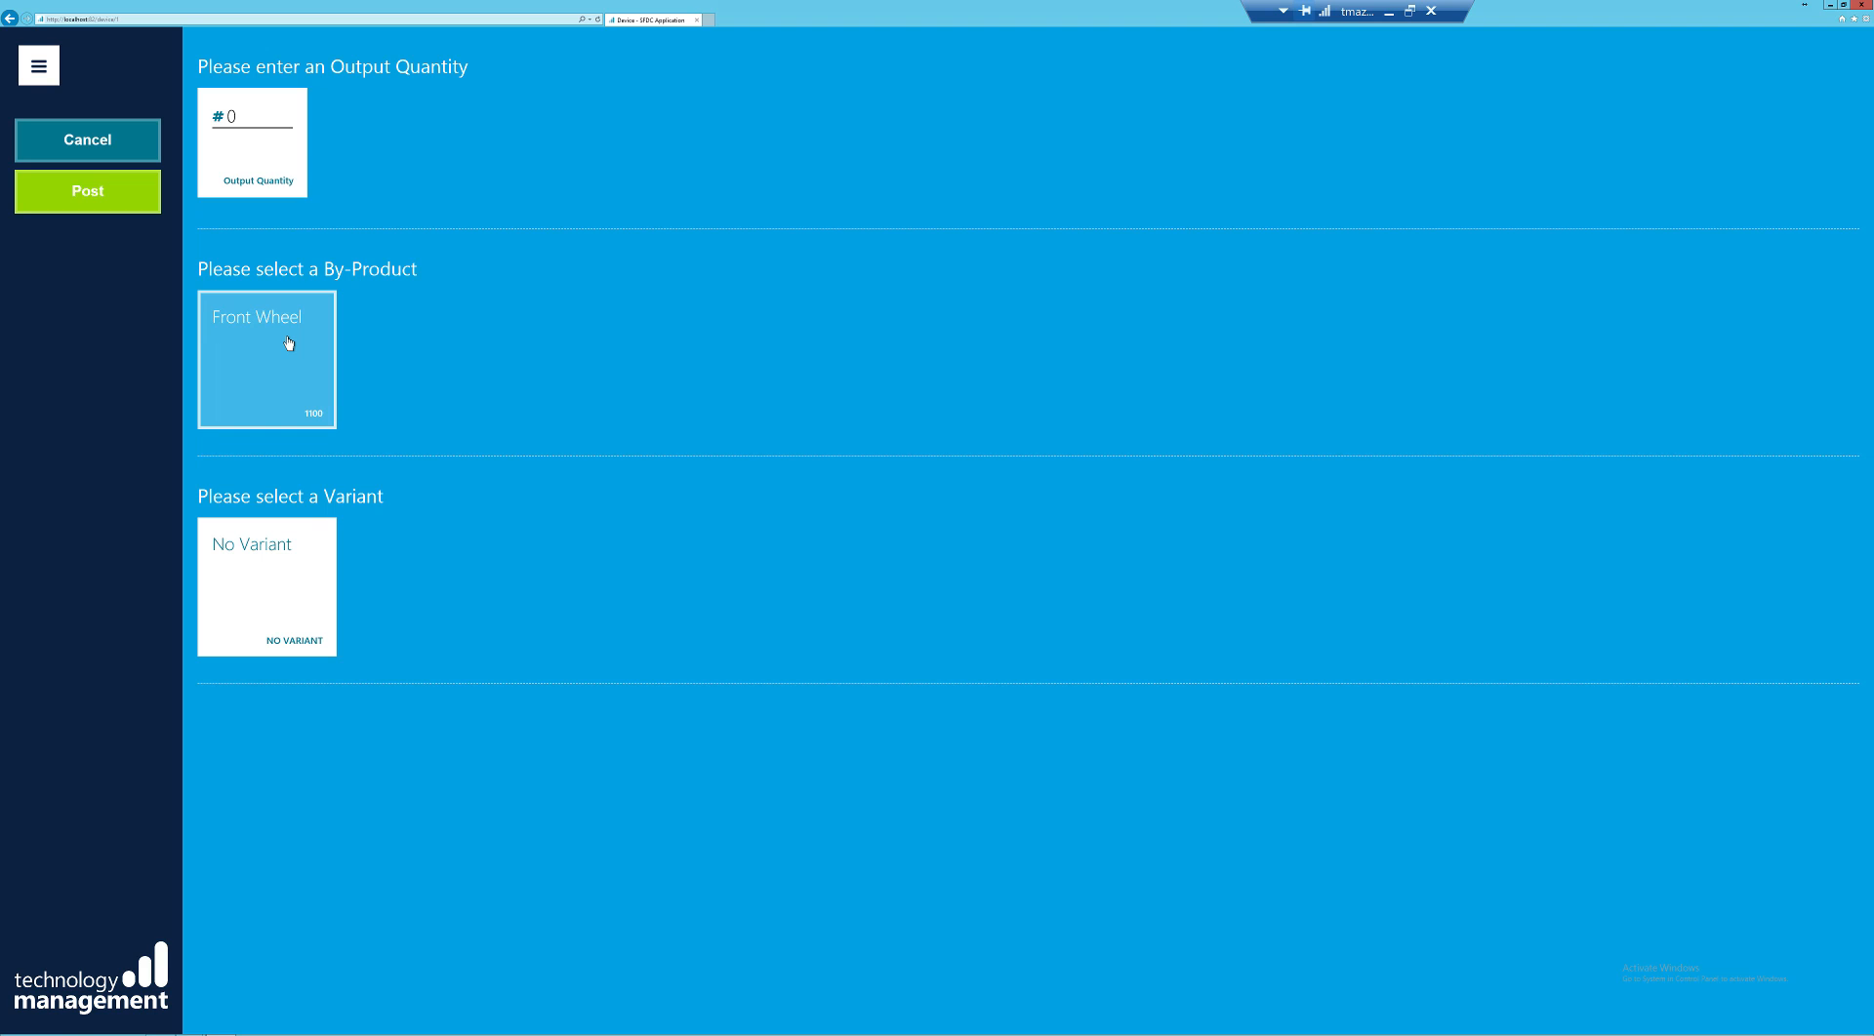
click(273, 114)
text(1)
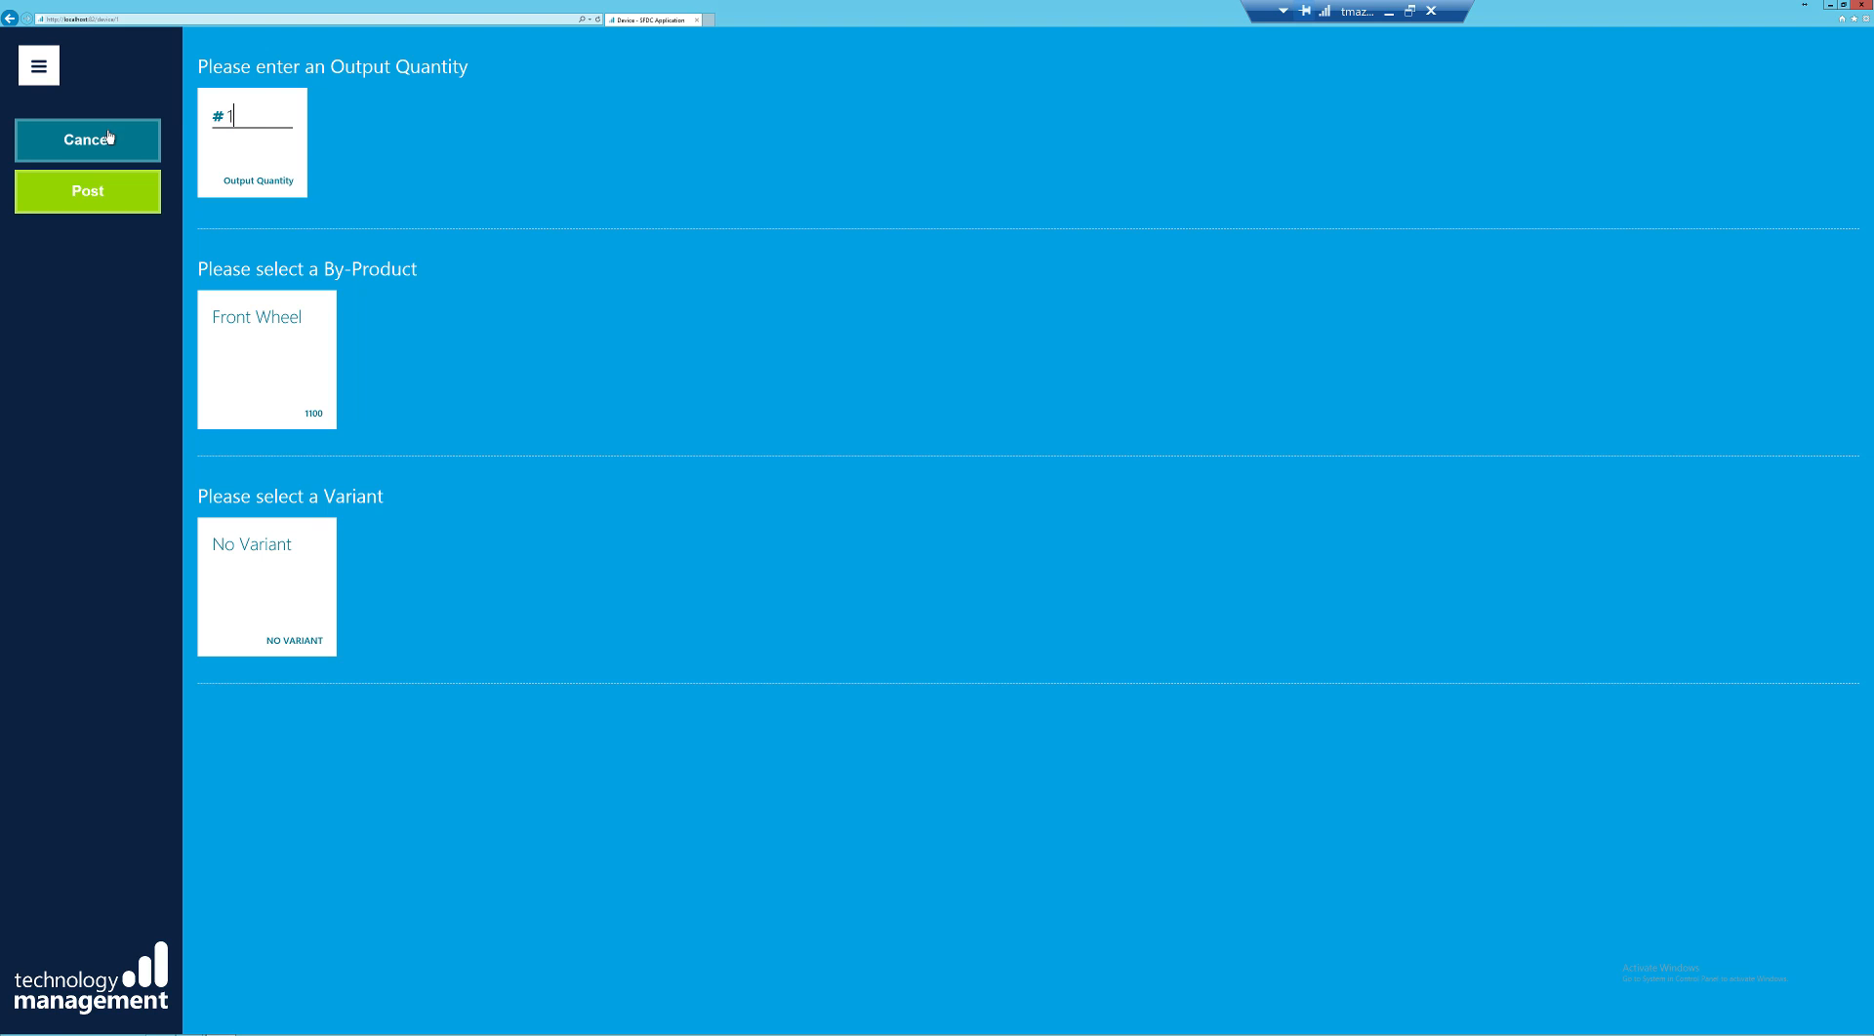
click(263, 367)
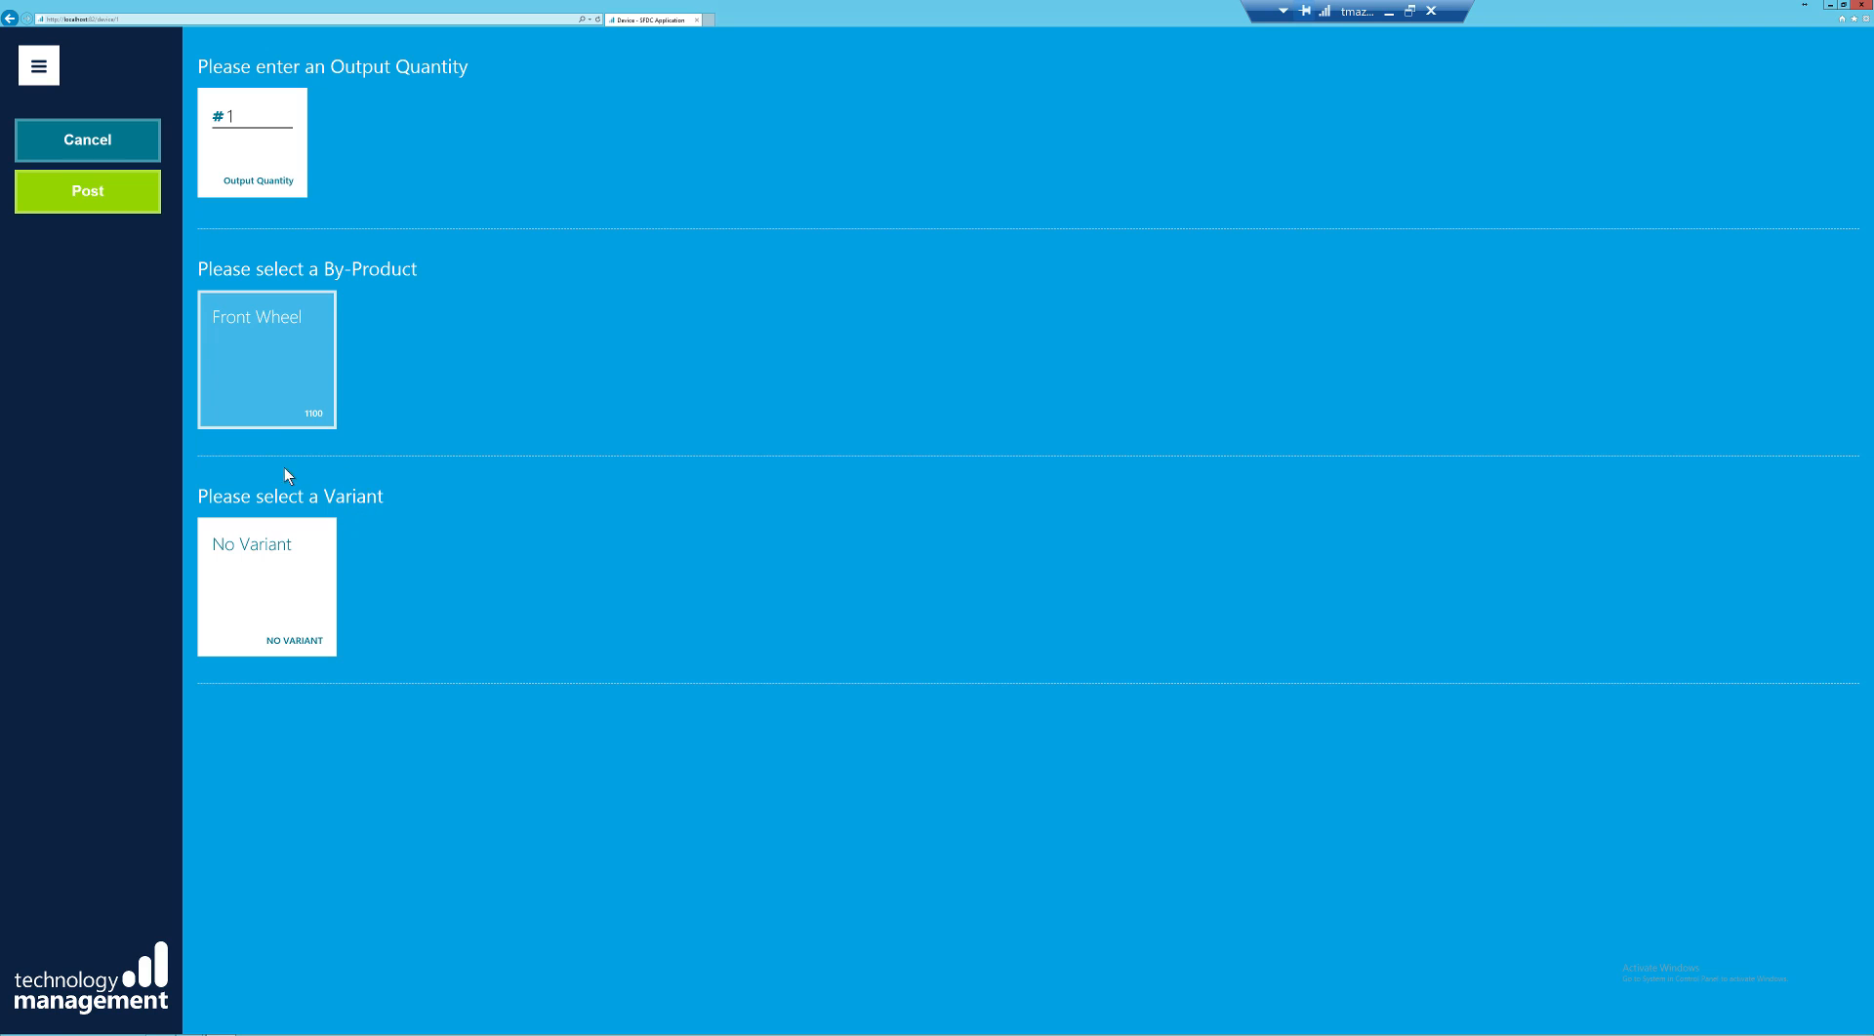
click(211, 566)
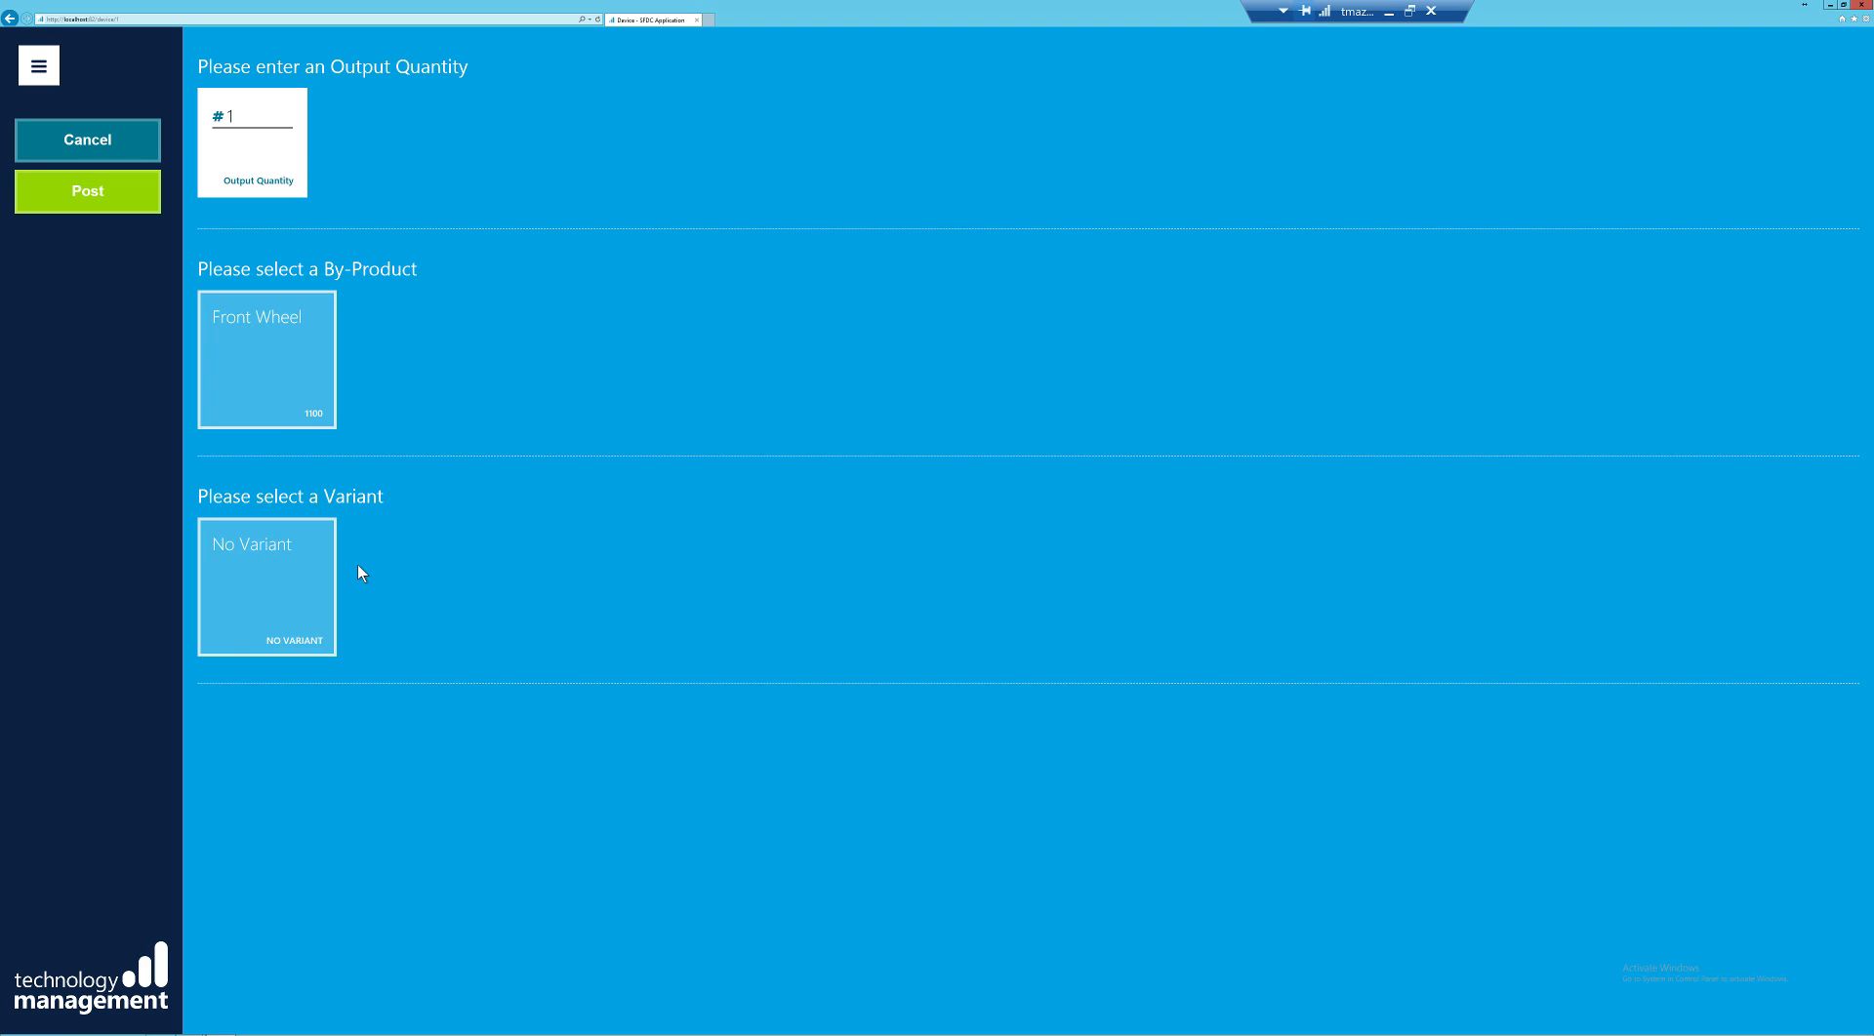
click(101, 196)
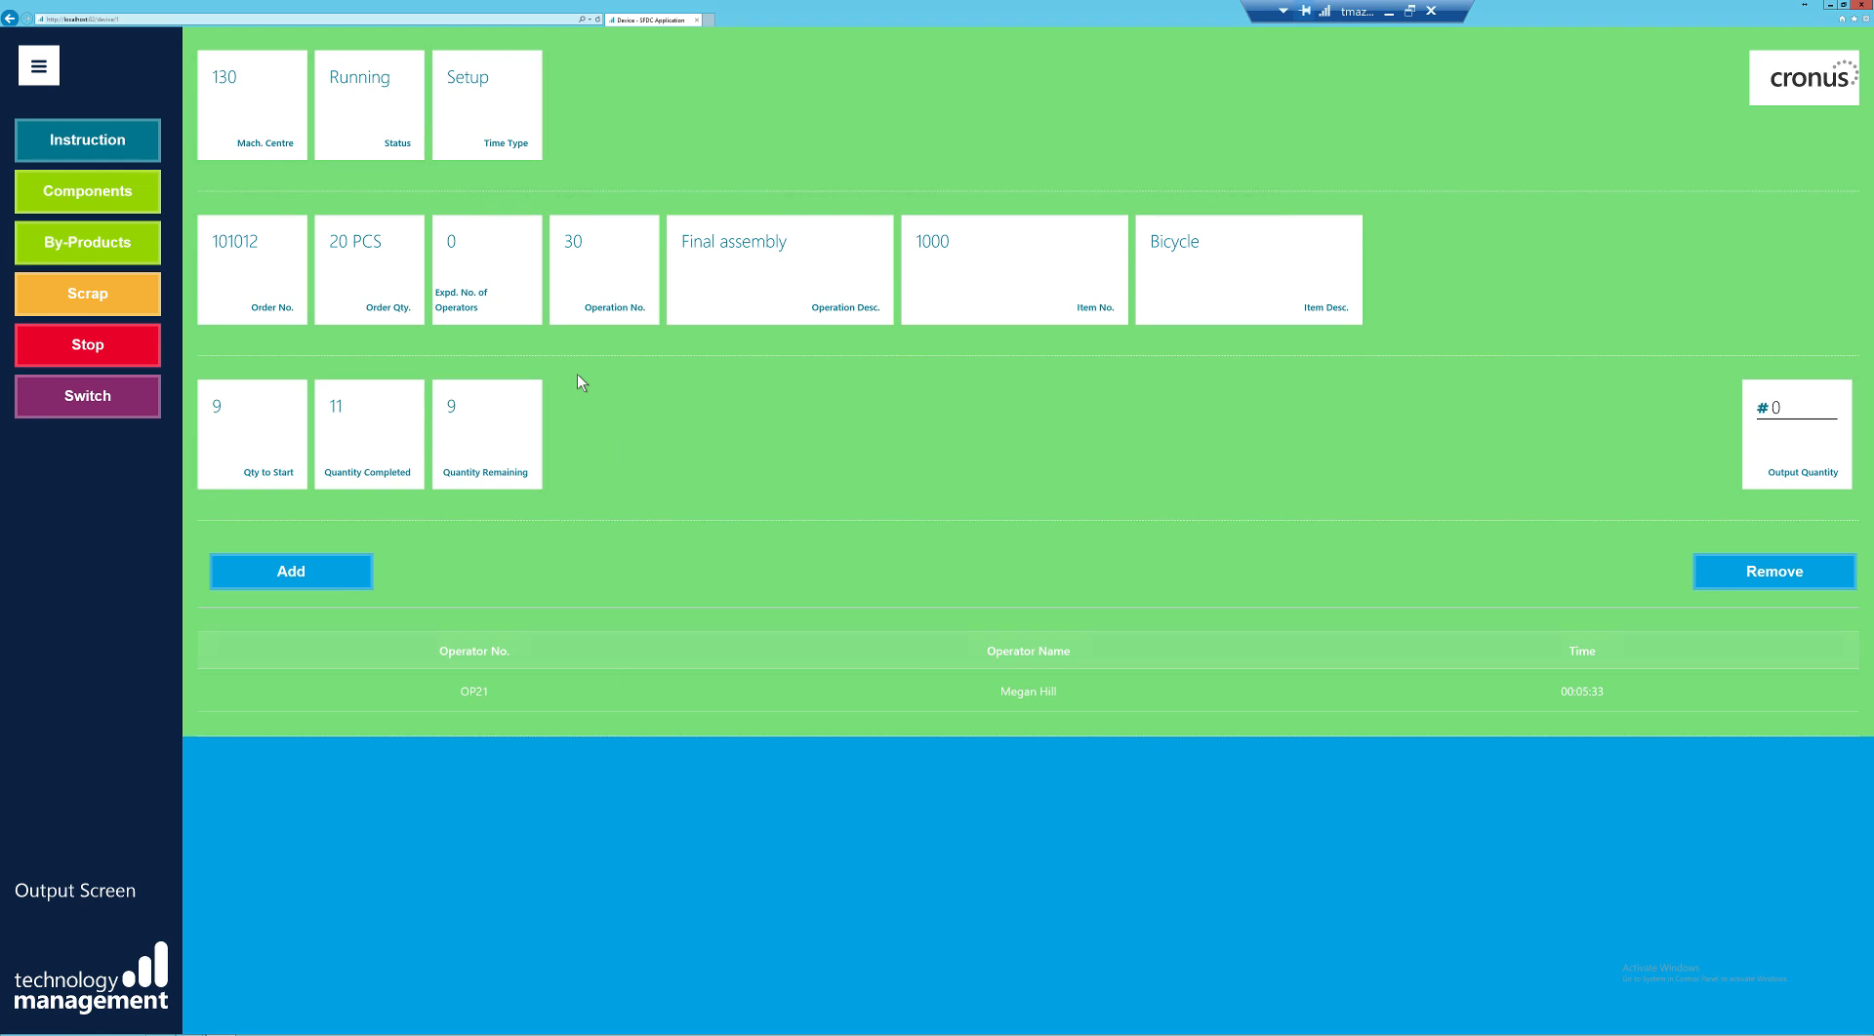
- Record a scrap quantity of 1 with the reason code Operator Error
click(90, 306)
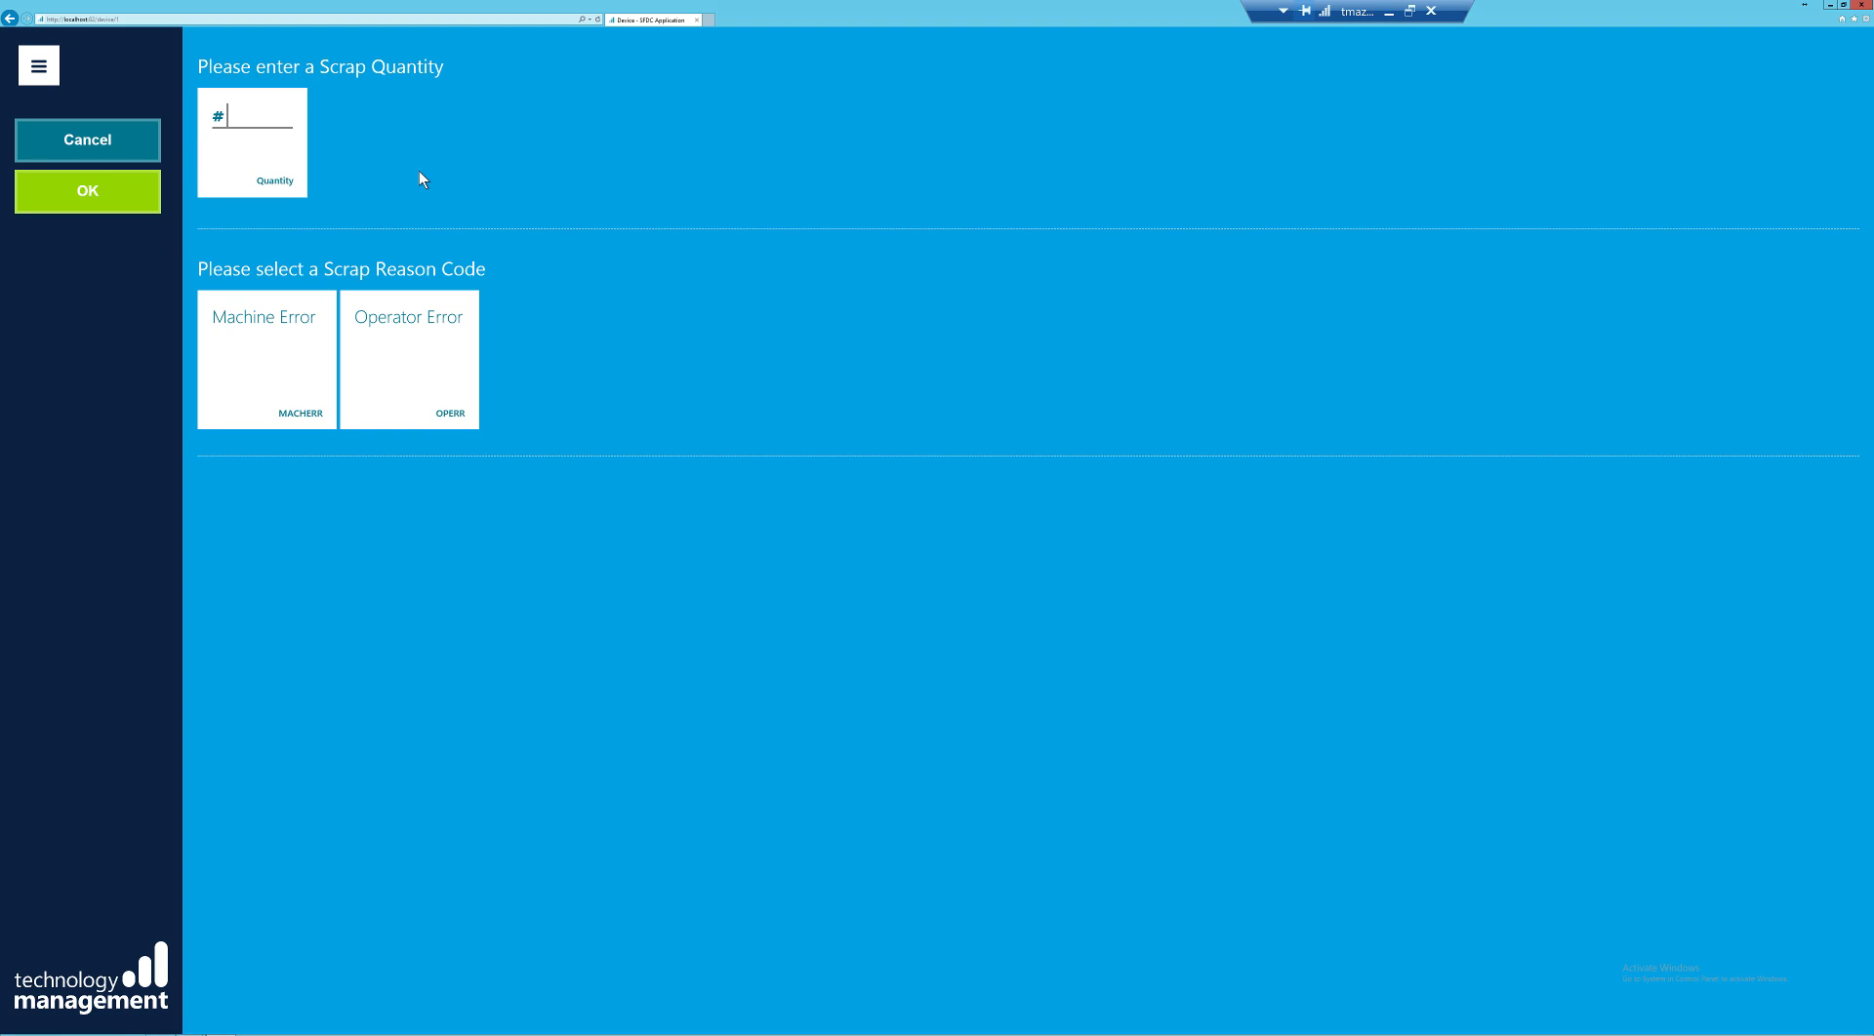
text(1)
click(426, 349)
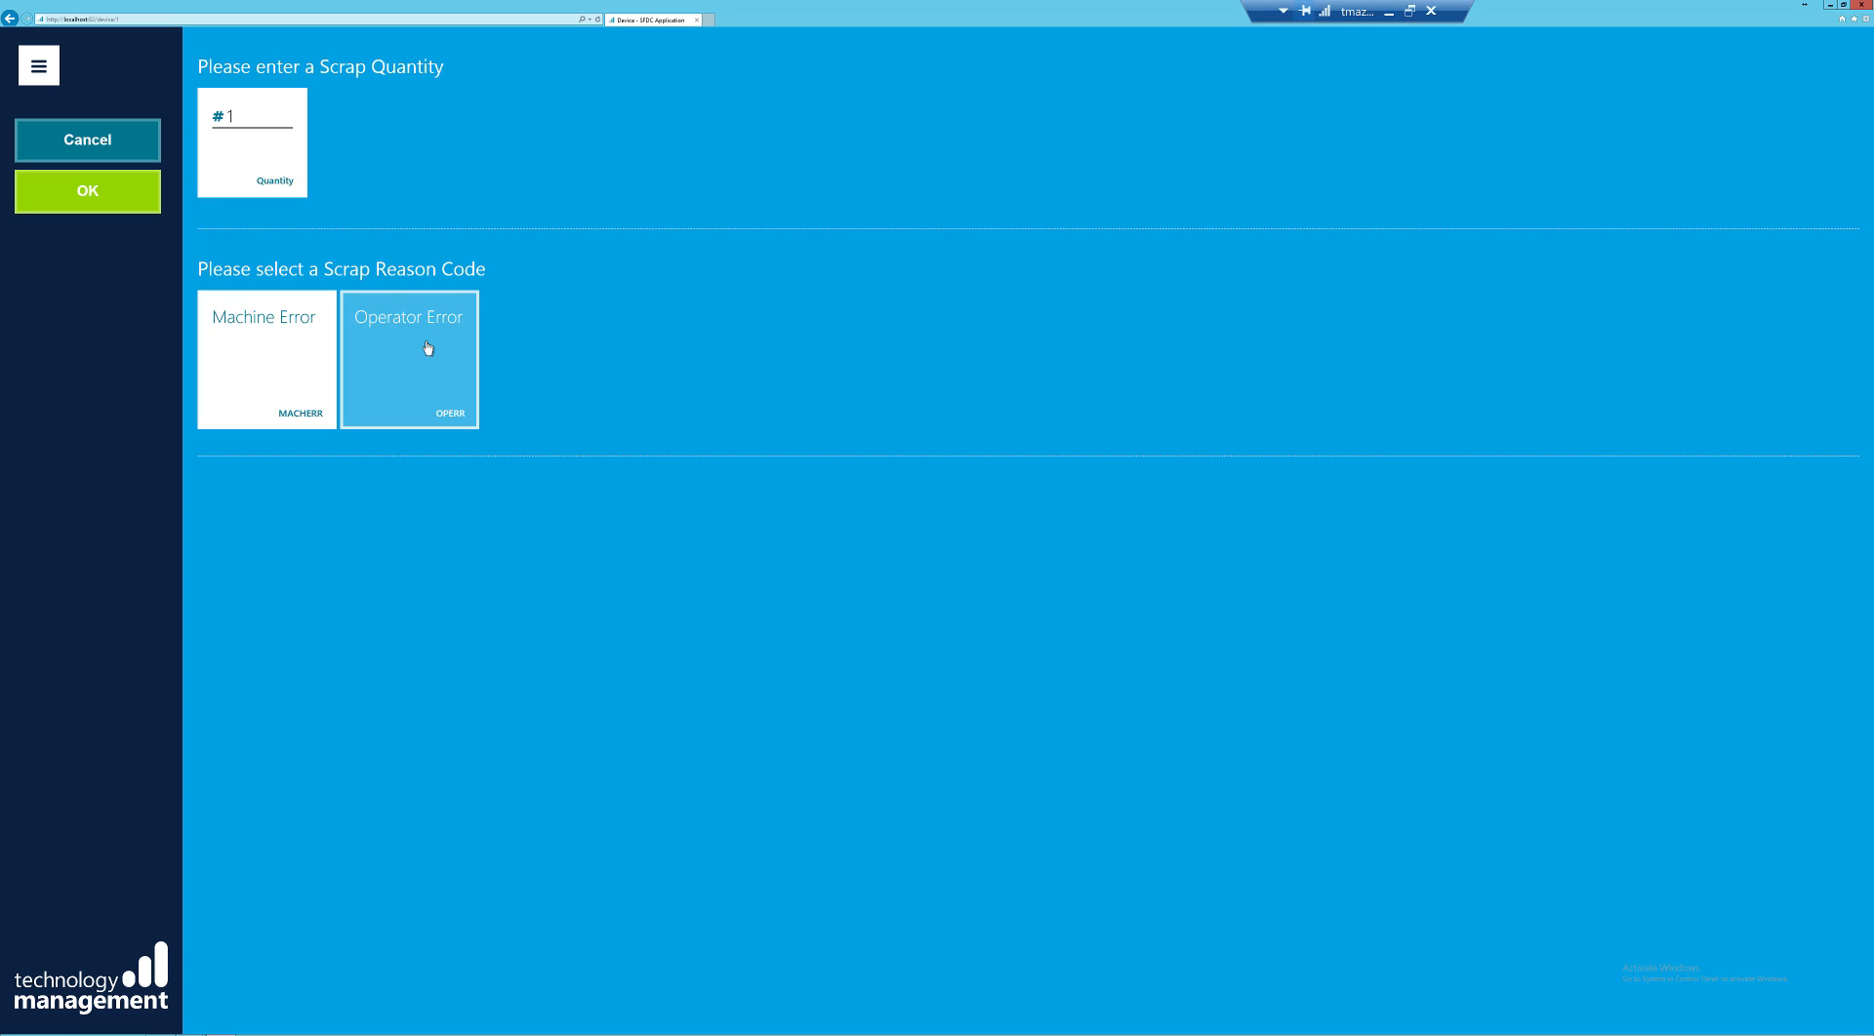
click(92, 200)
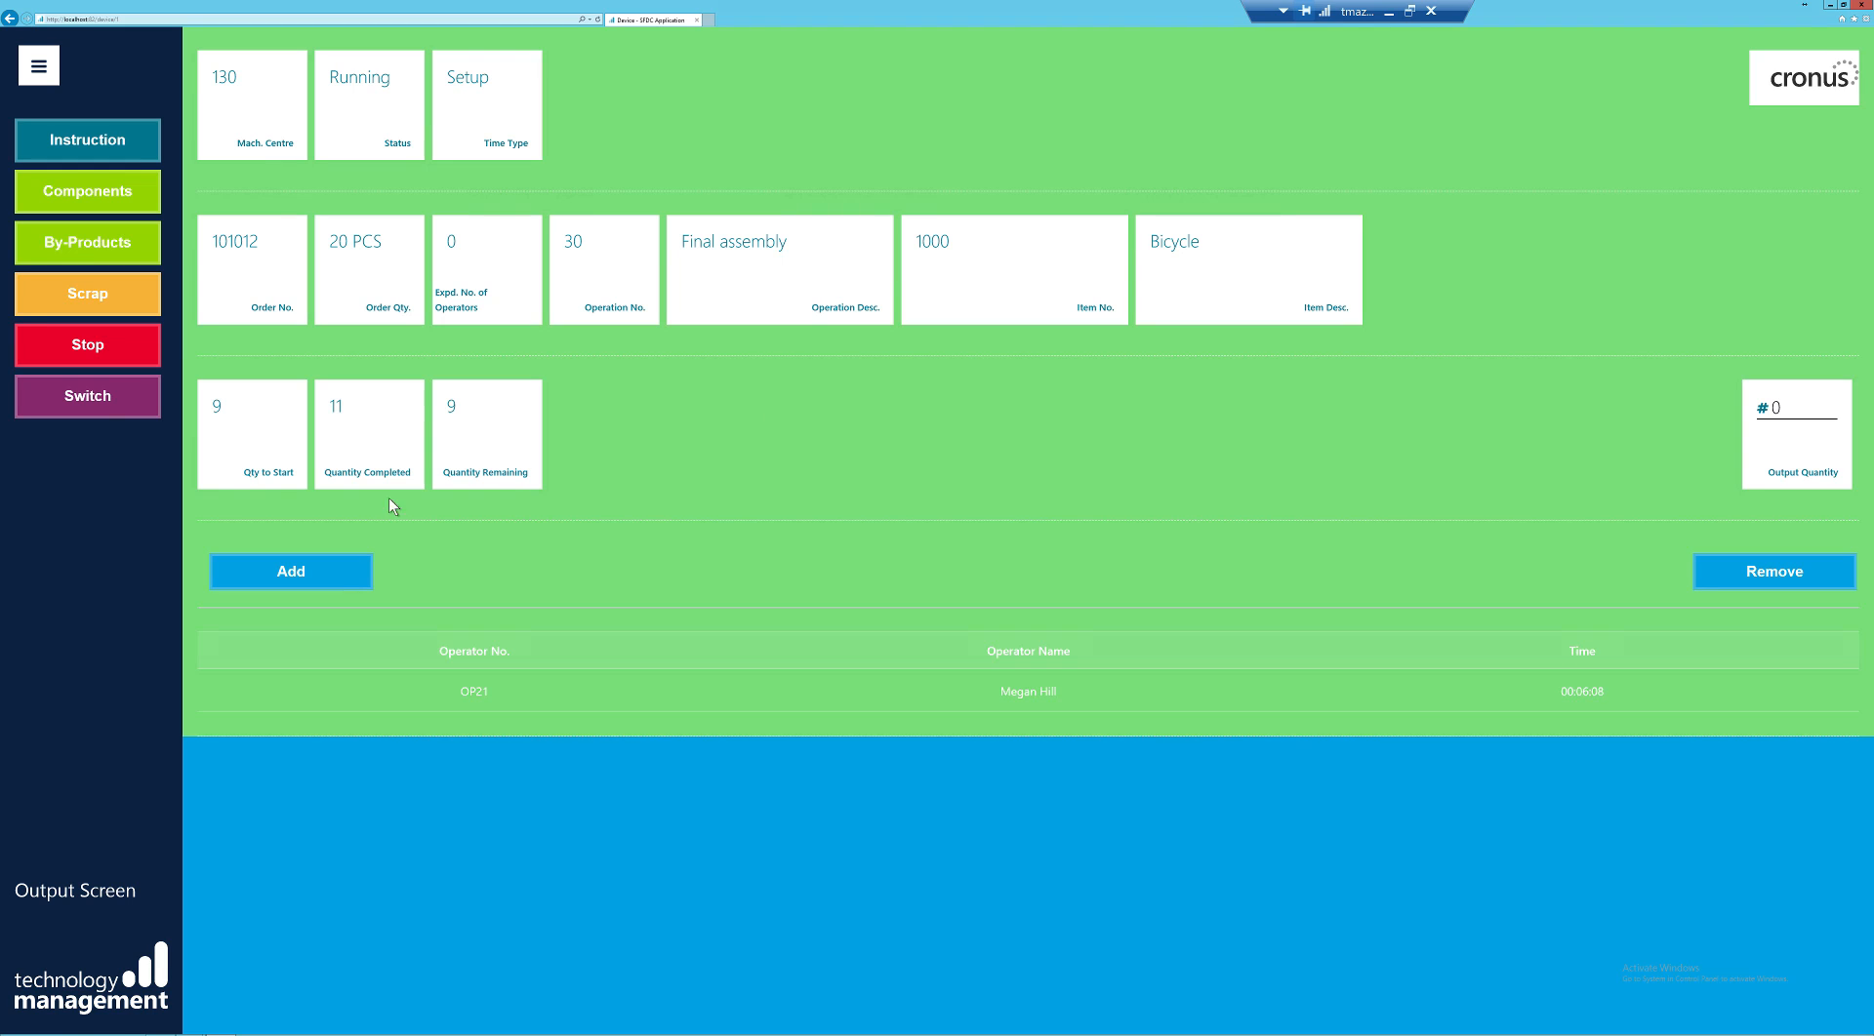
- Stop the final assembly operation with the reason Lunch Time and restart it
click(90, 353)
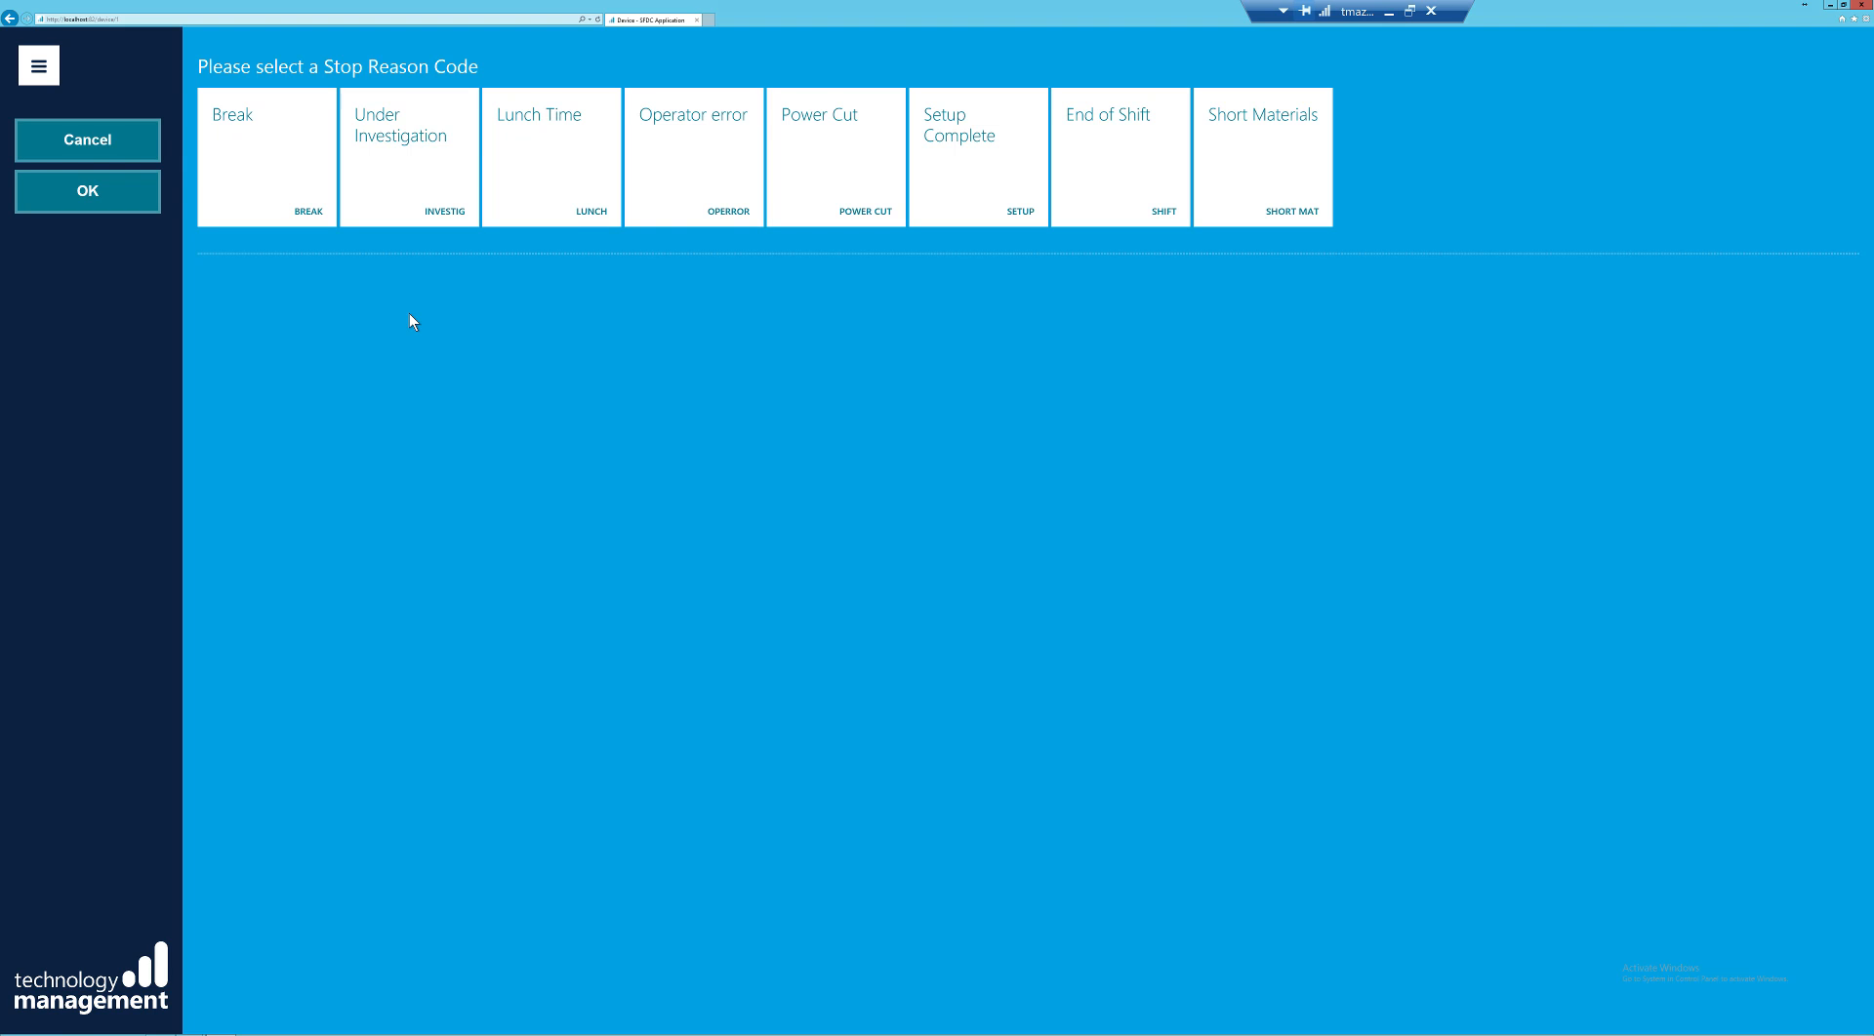
click(672, 174)
click(558, 172)
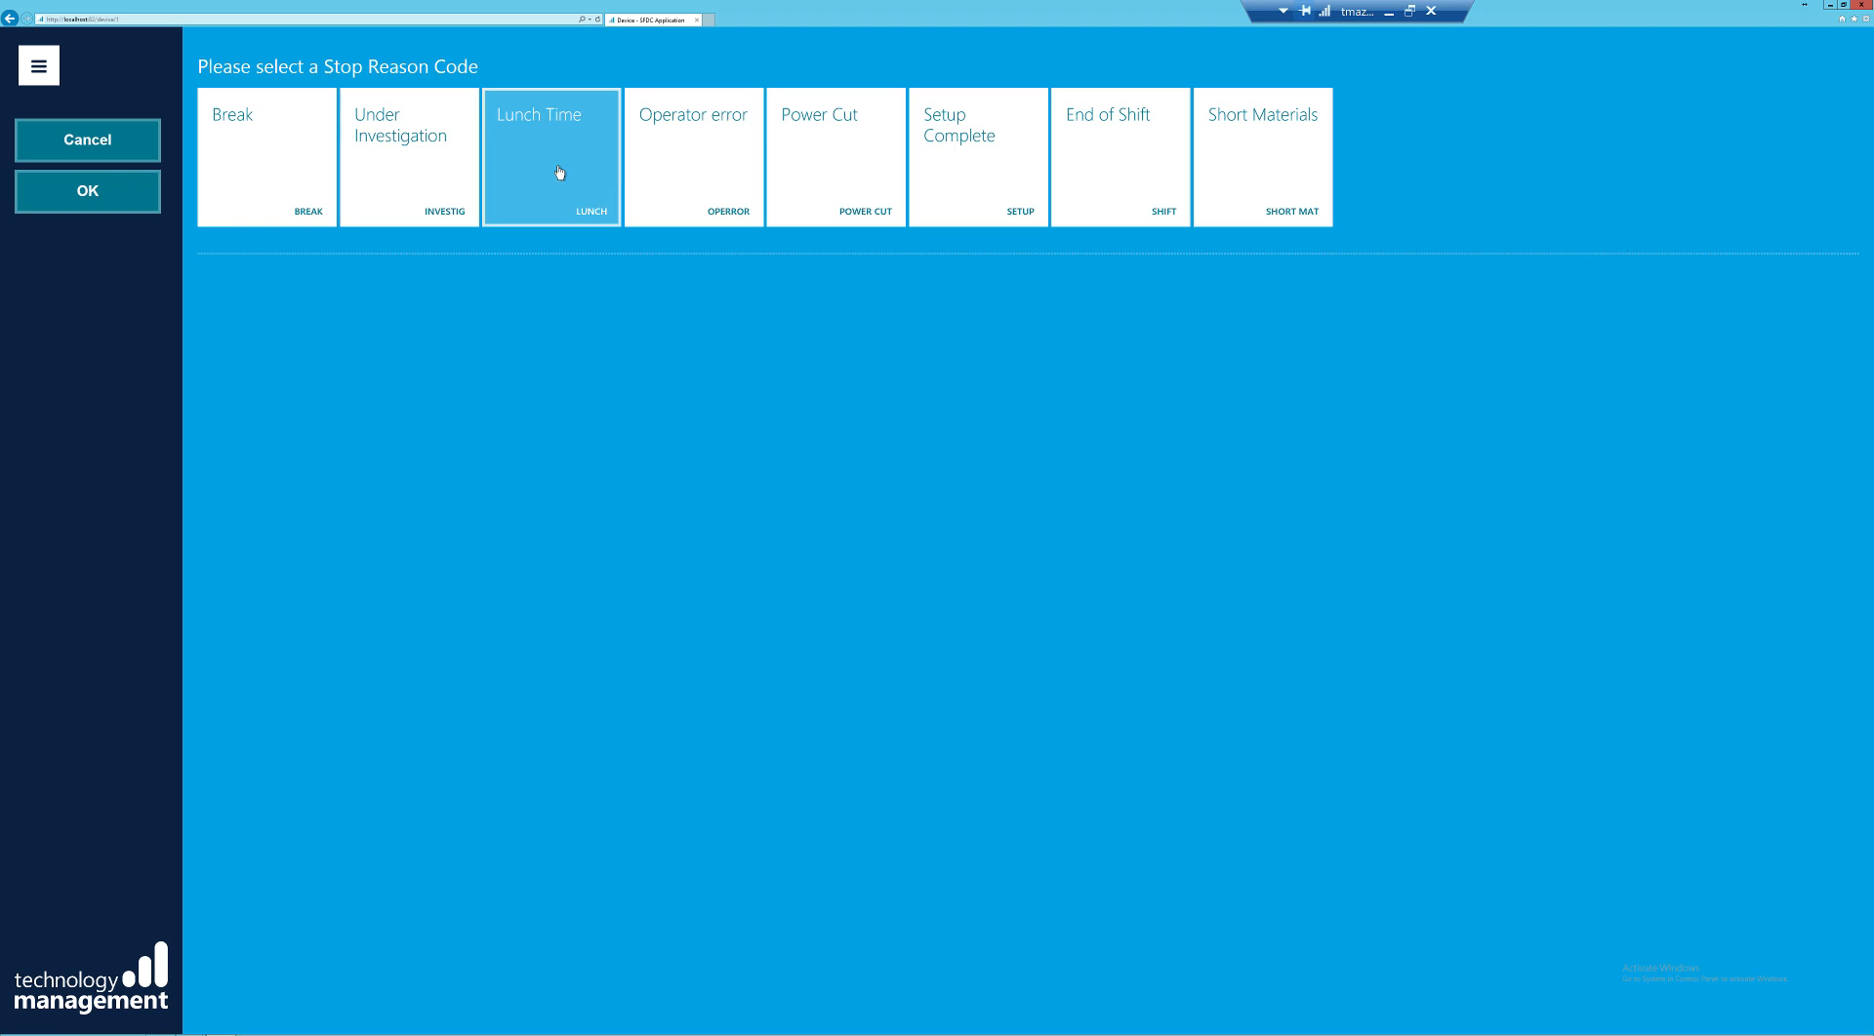
click(103, 202)
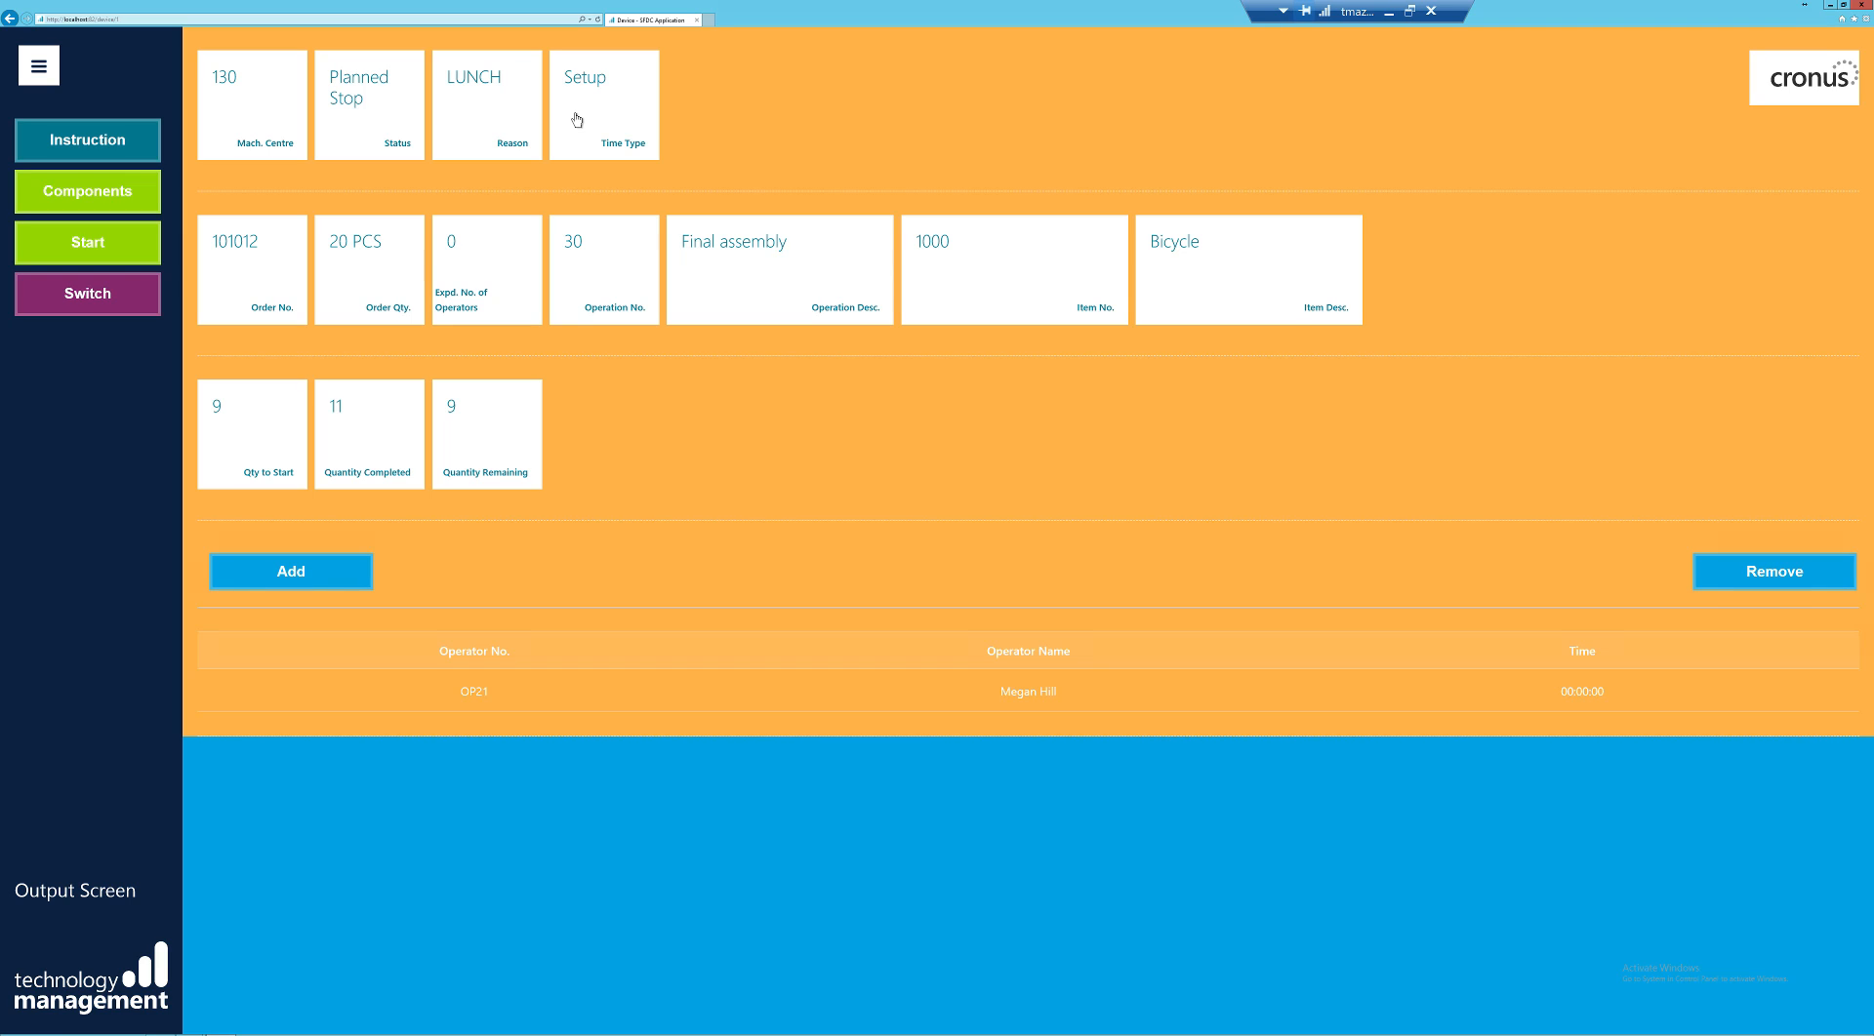
click(76, 257)
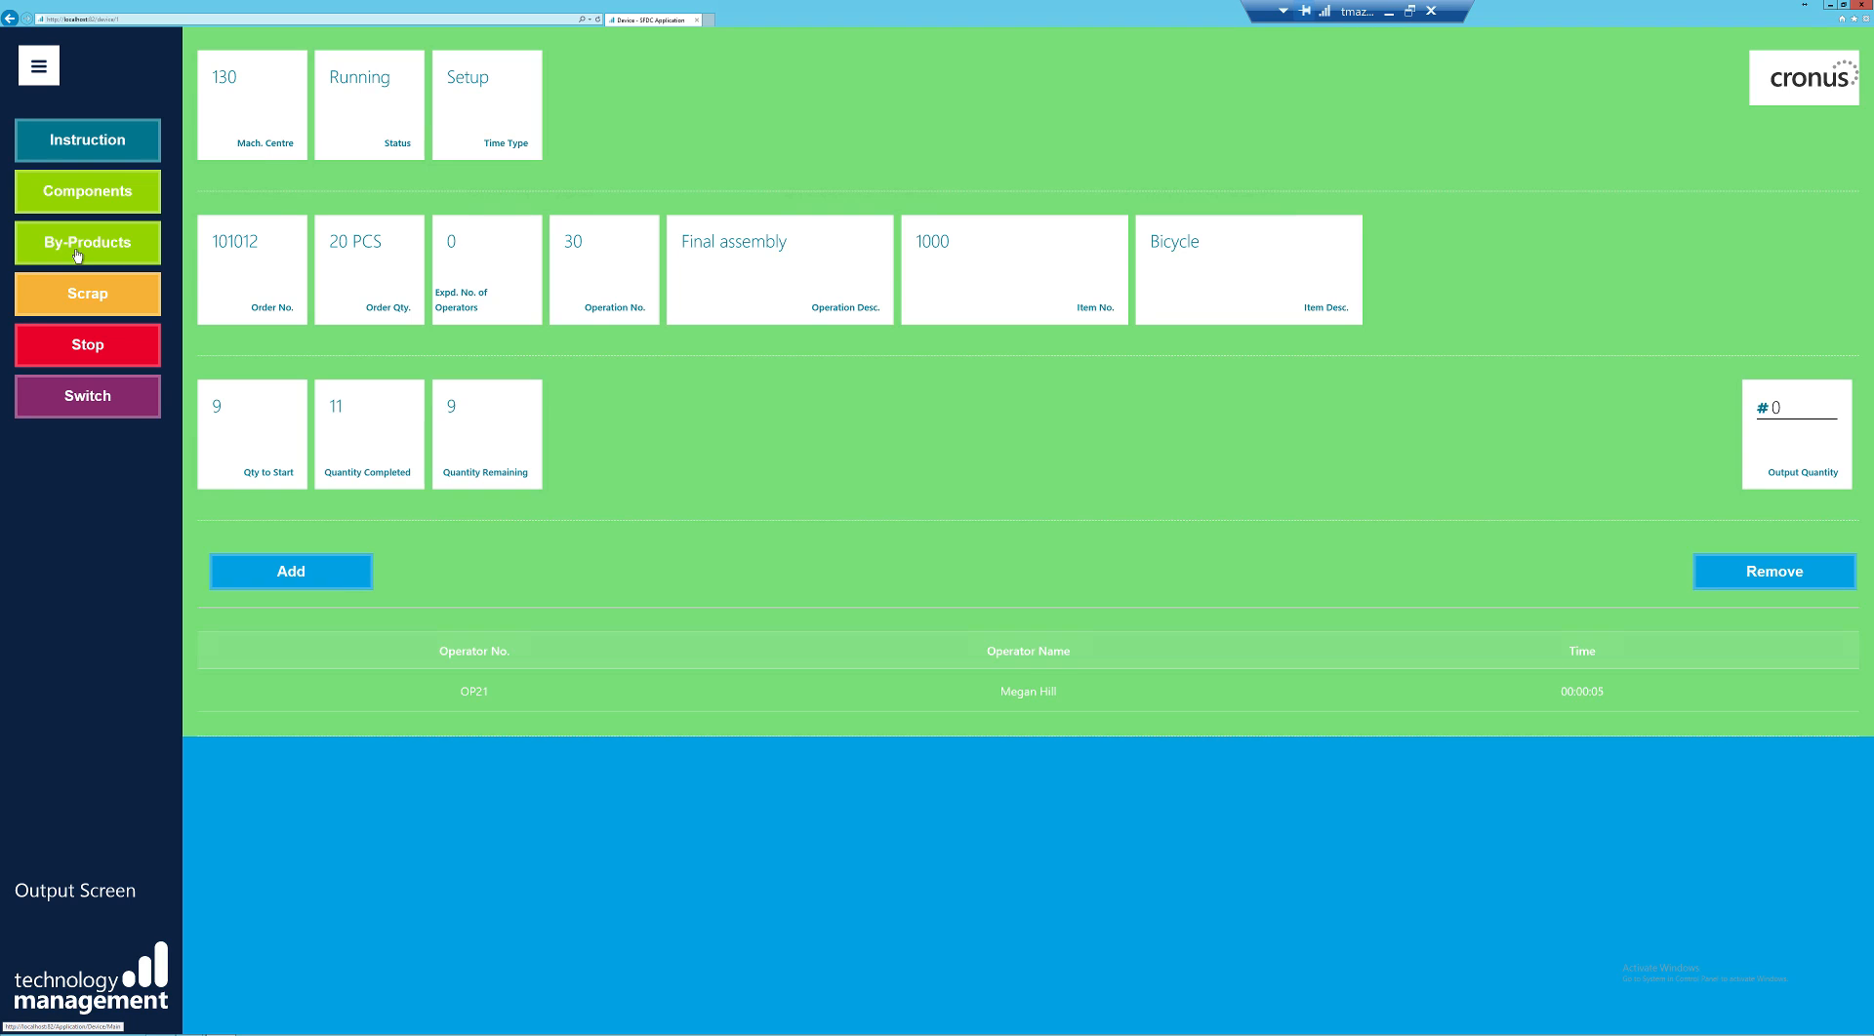
- Stop the final assembly operation with the reason code Power Cut
click(82, 353)
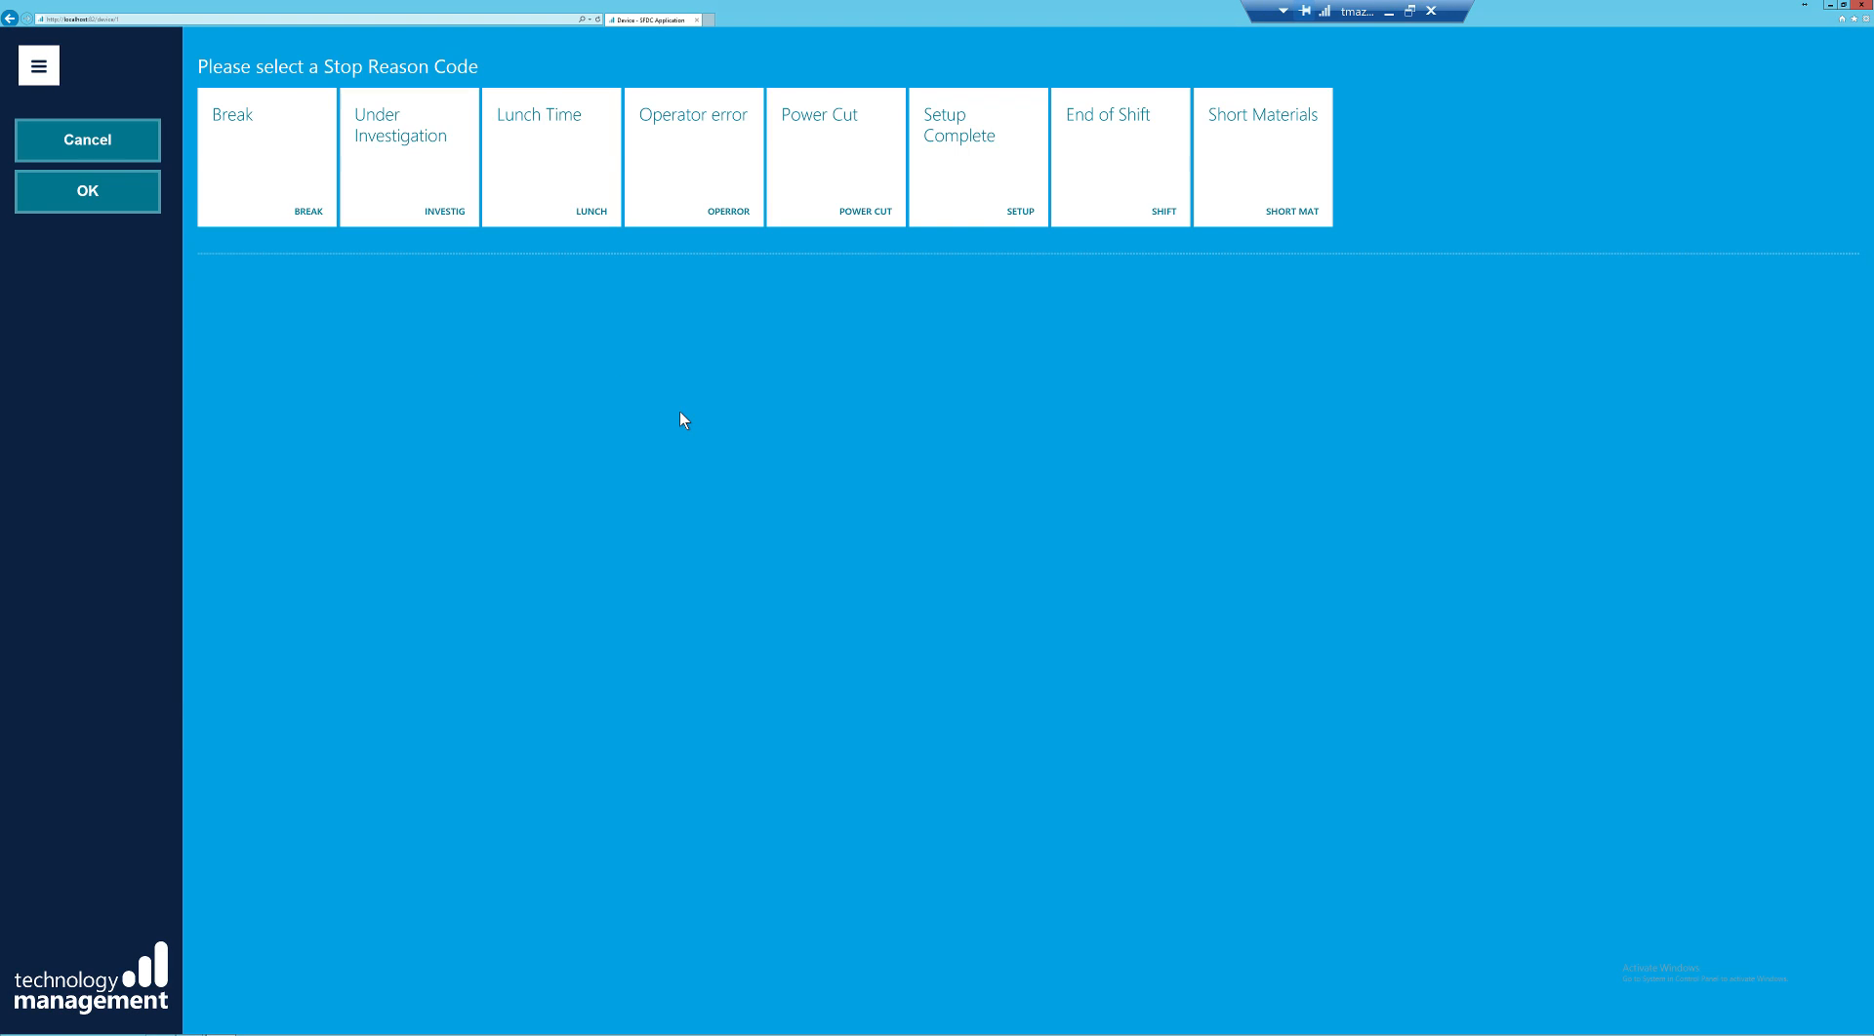
click(833, 148)
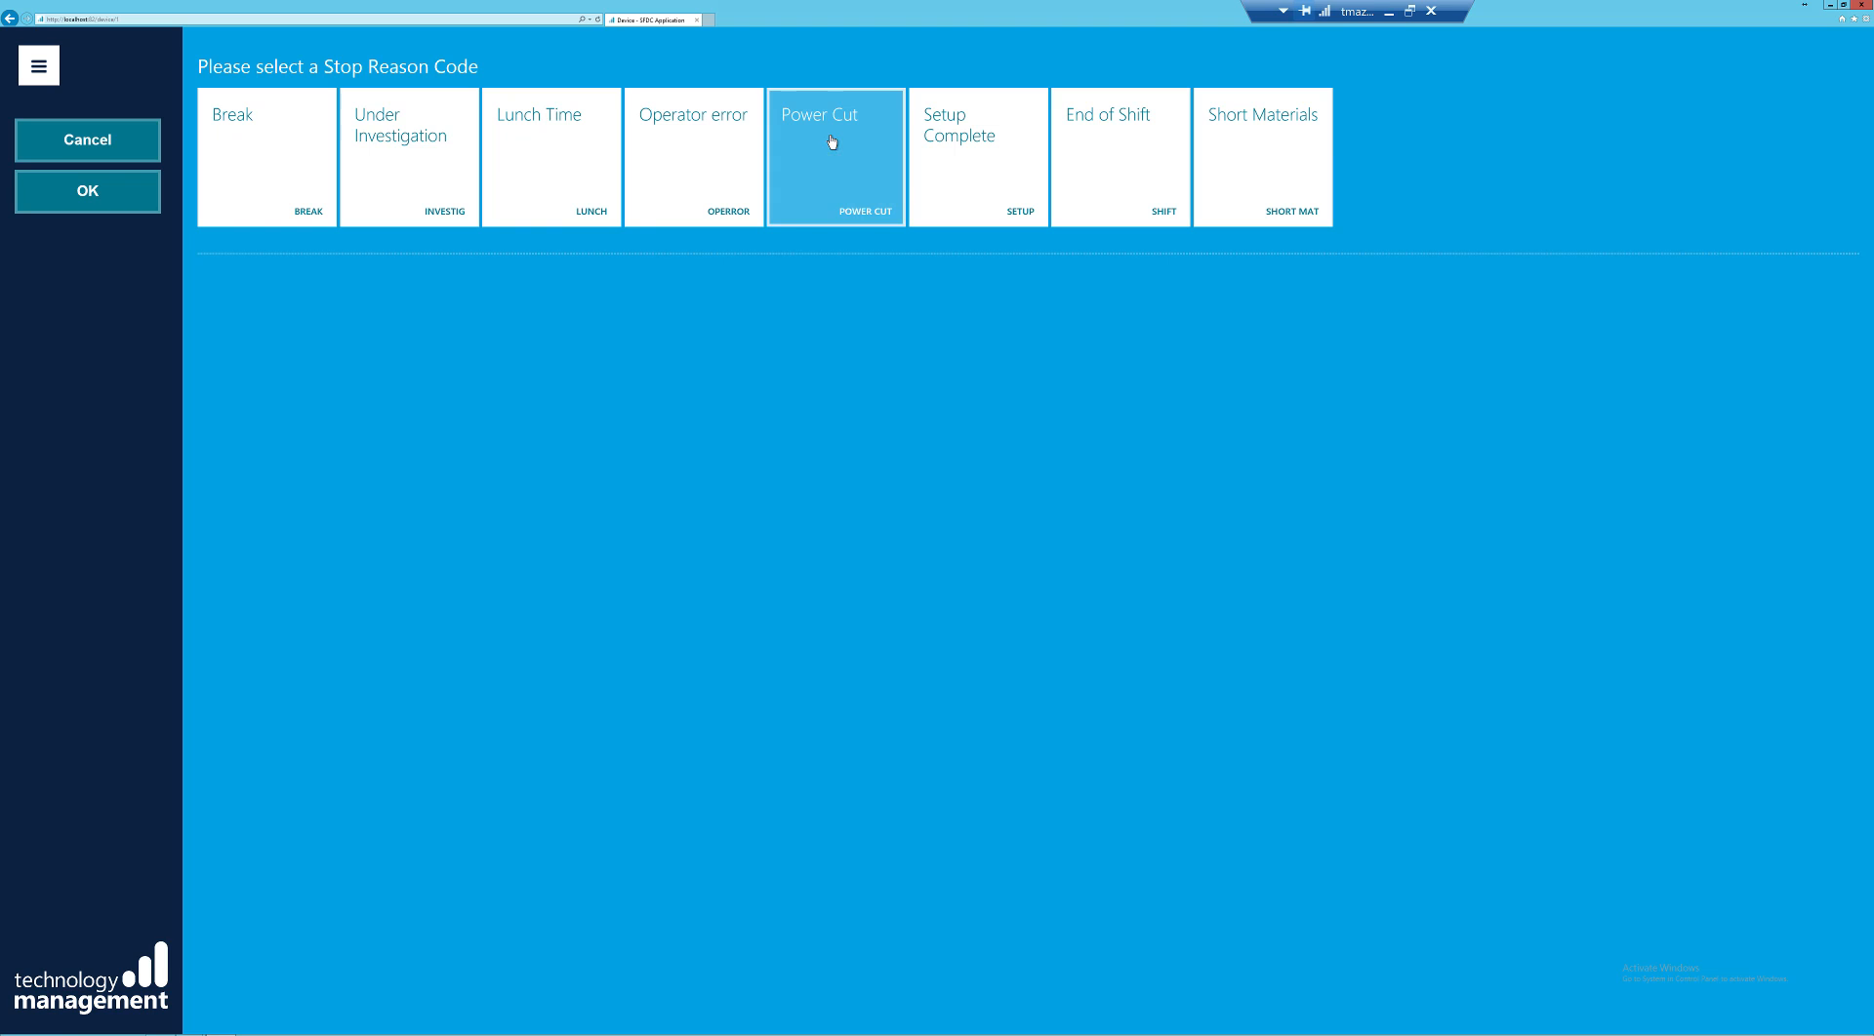
click(141, 190)
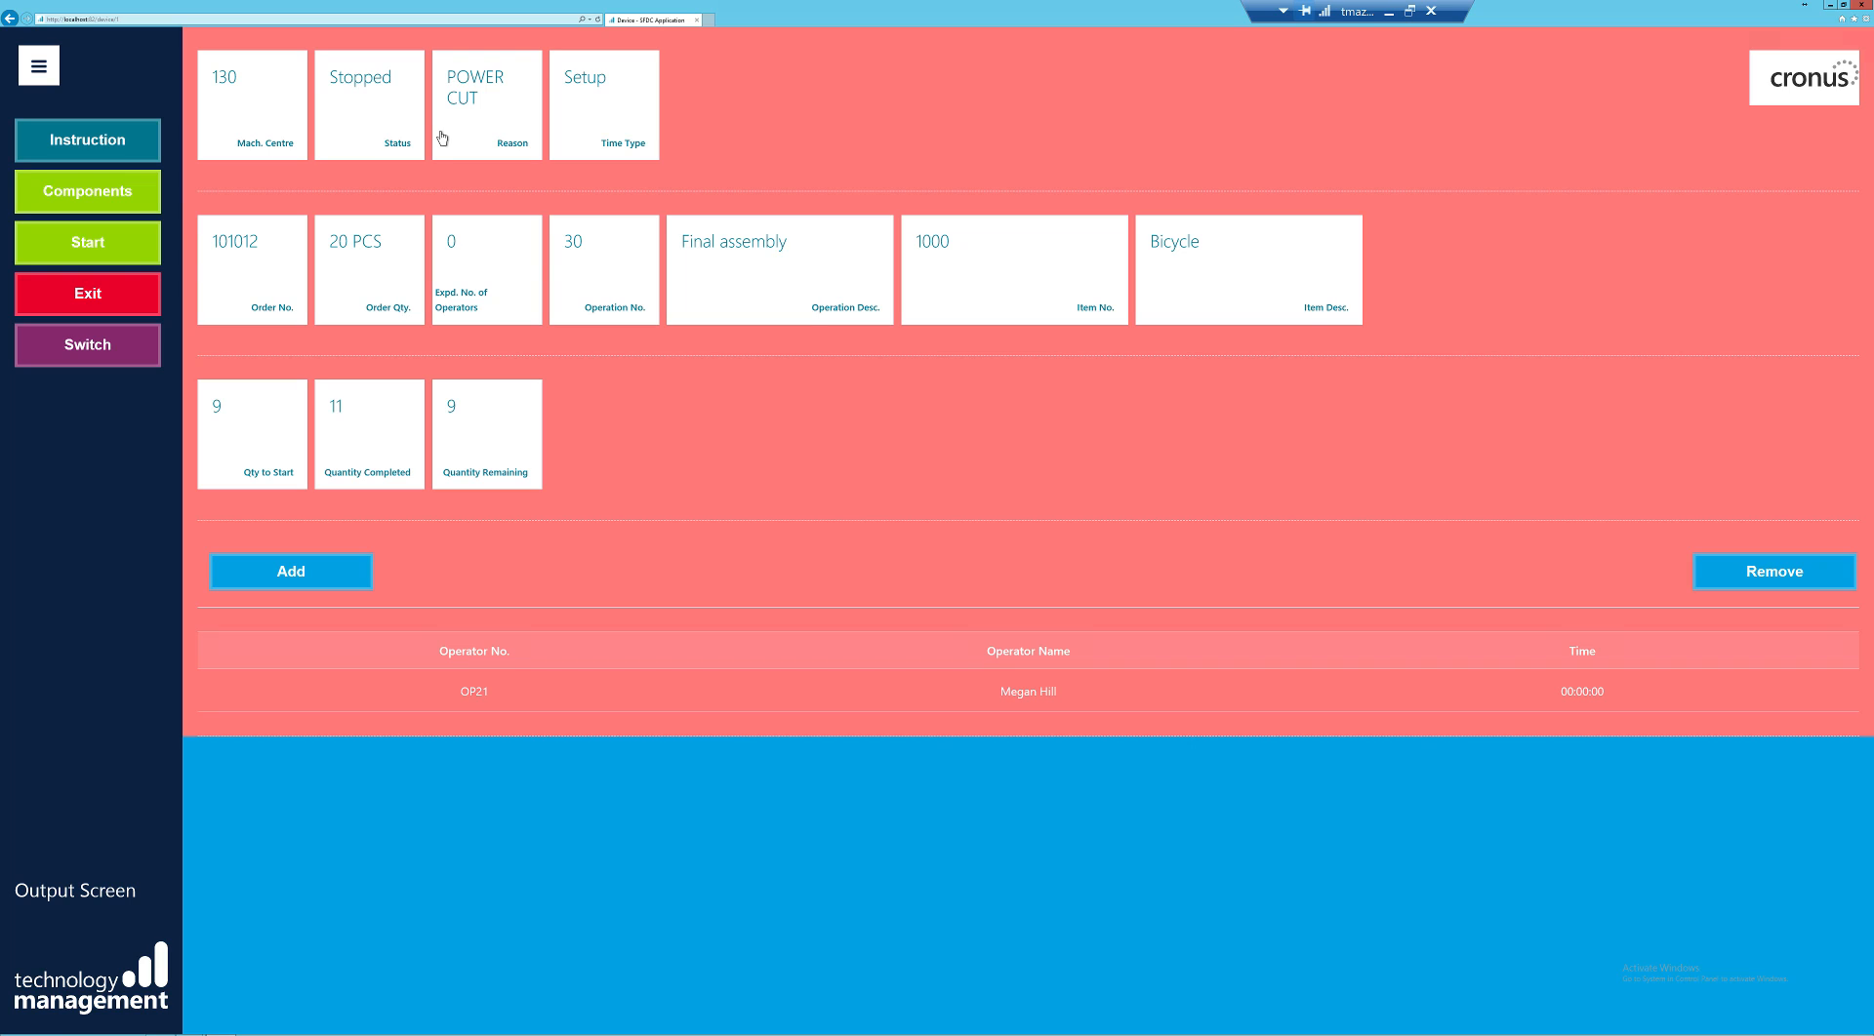
click(88, 296)
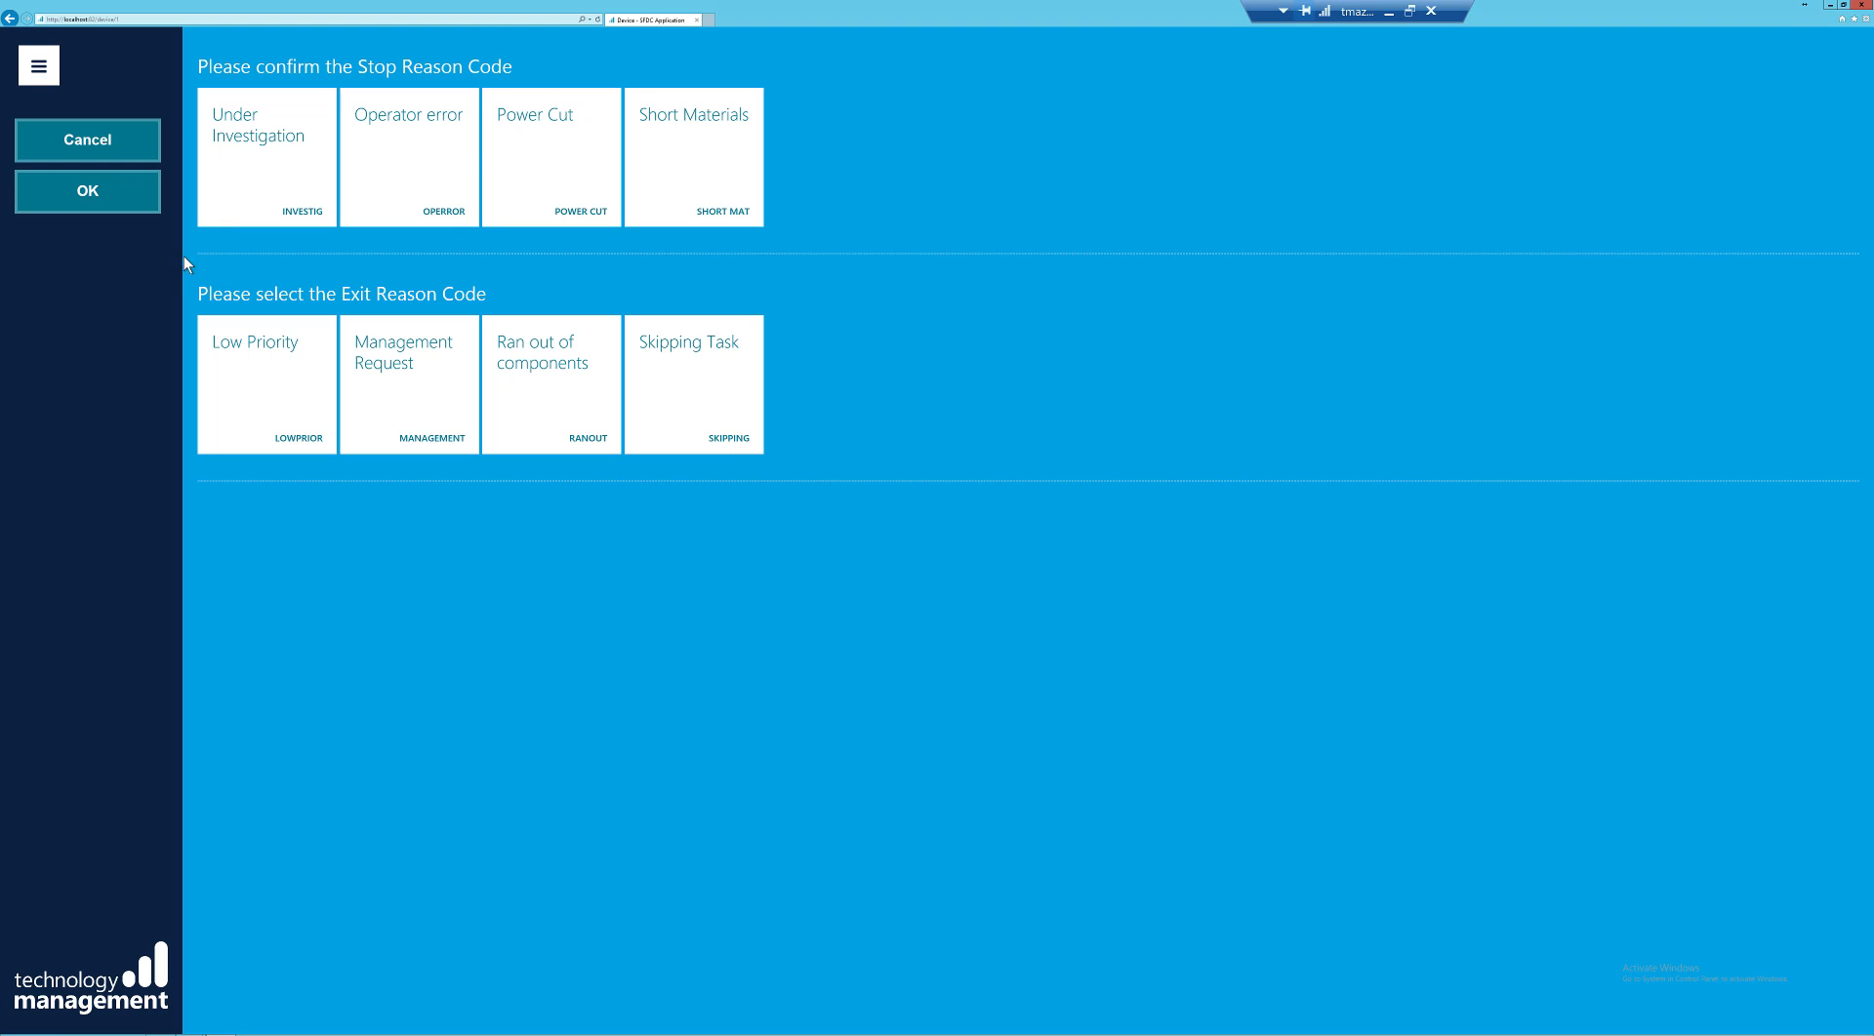
click(234, 173)
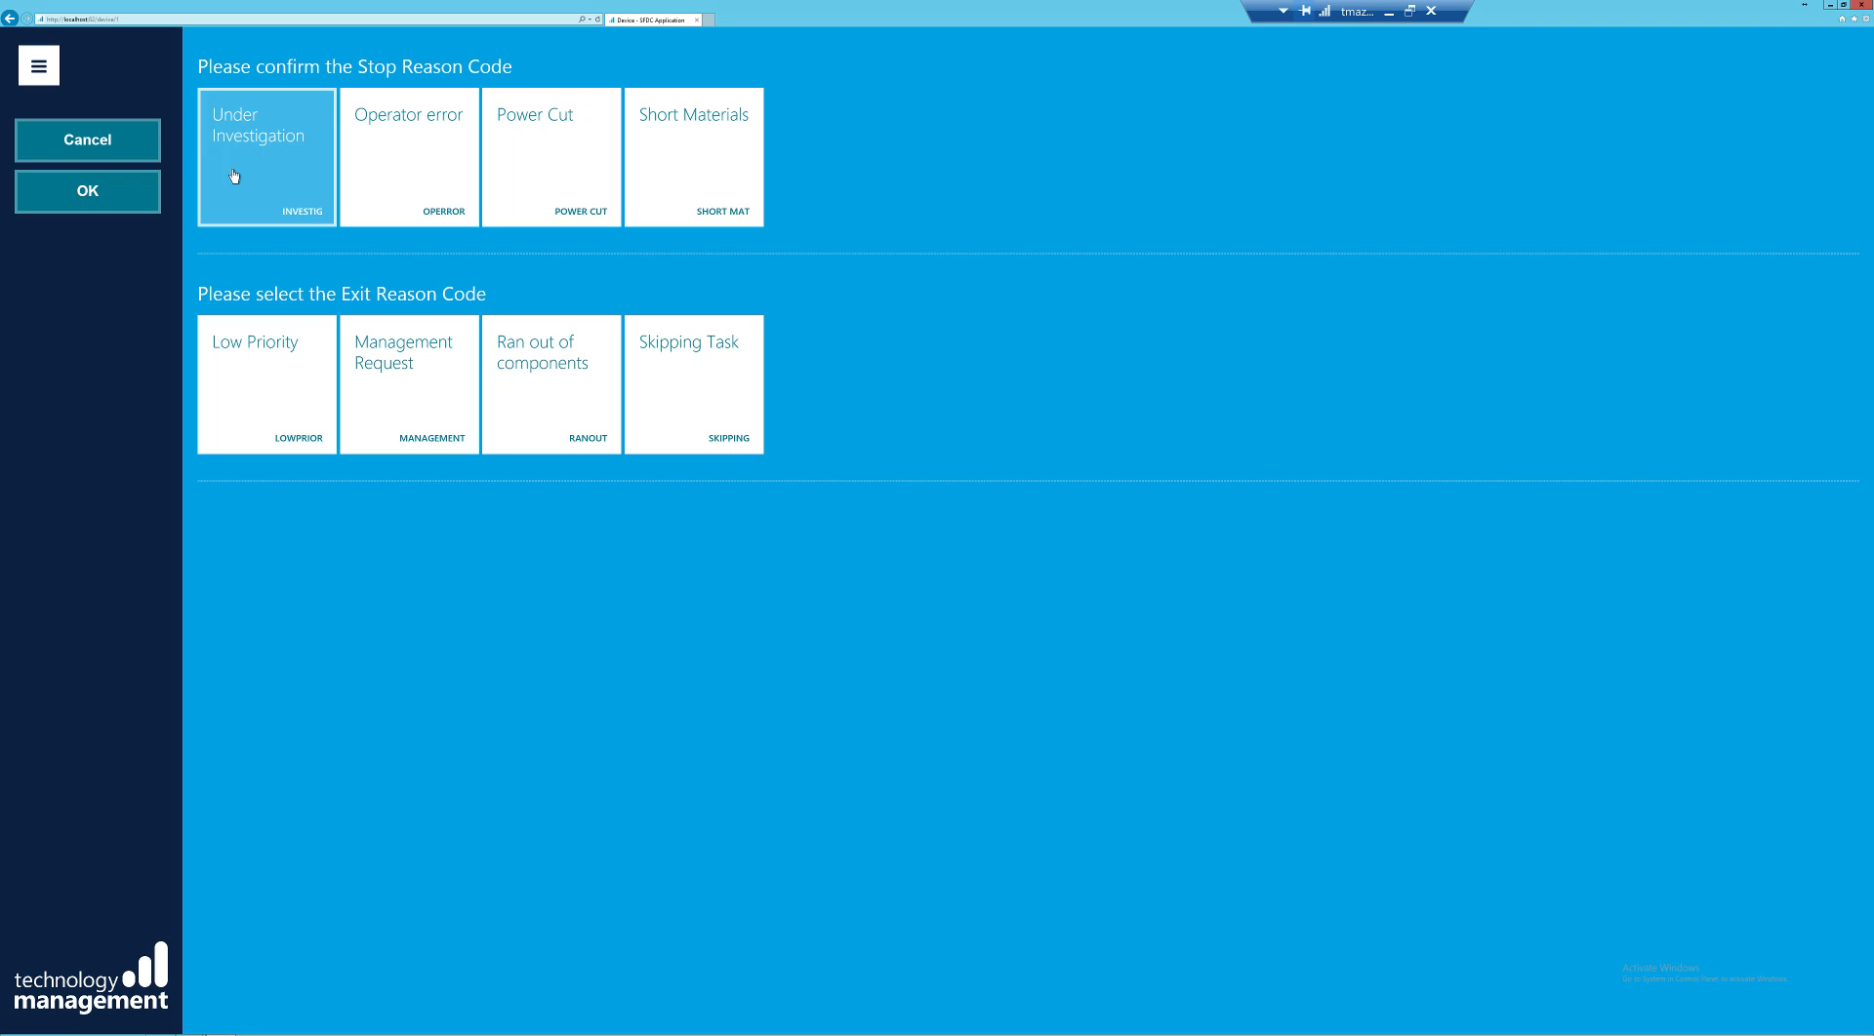
click(585, 141)
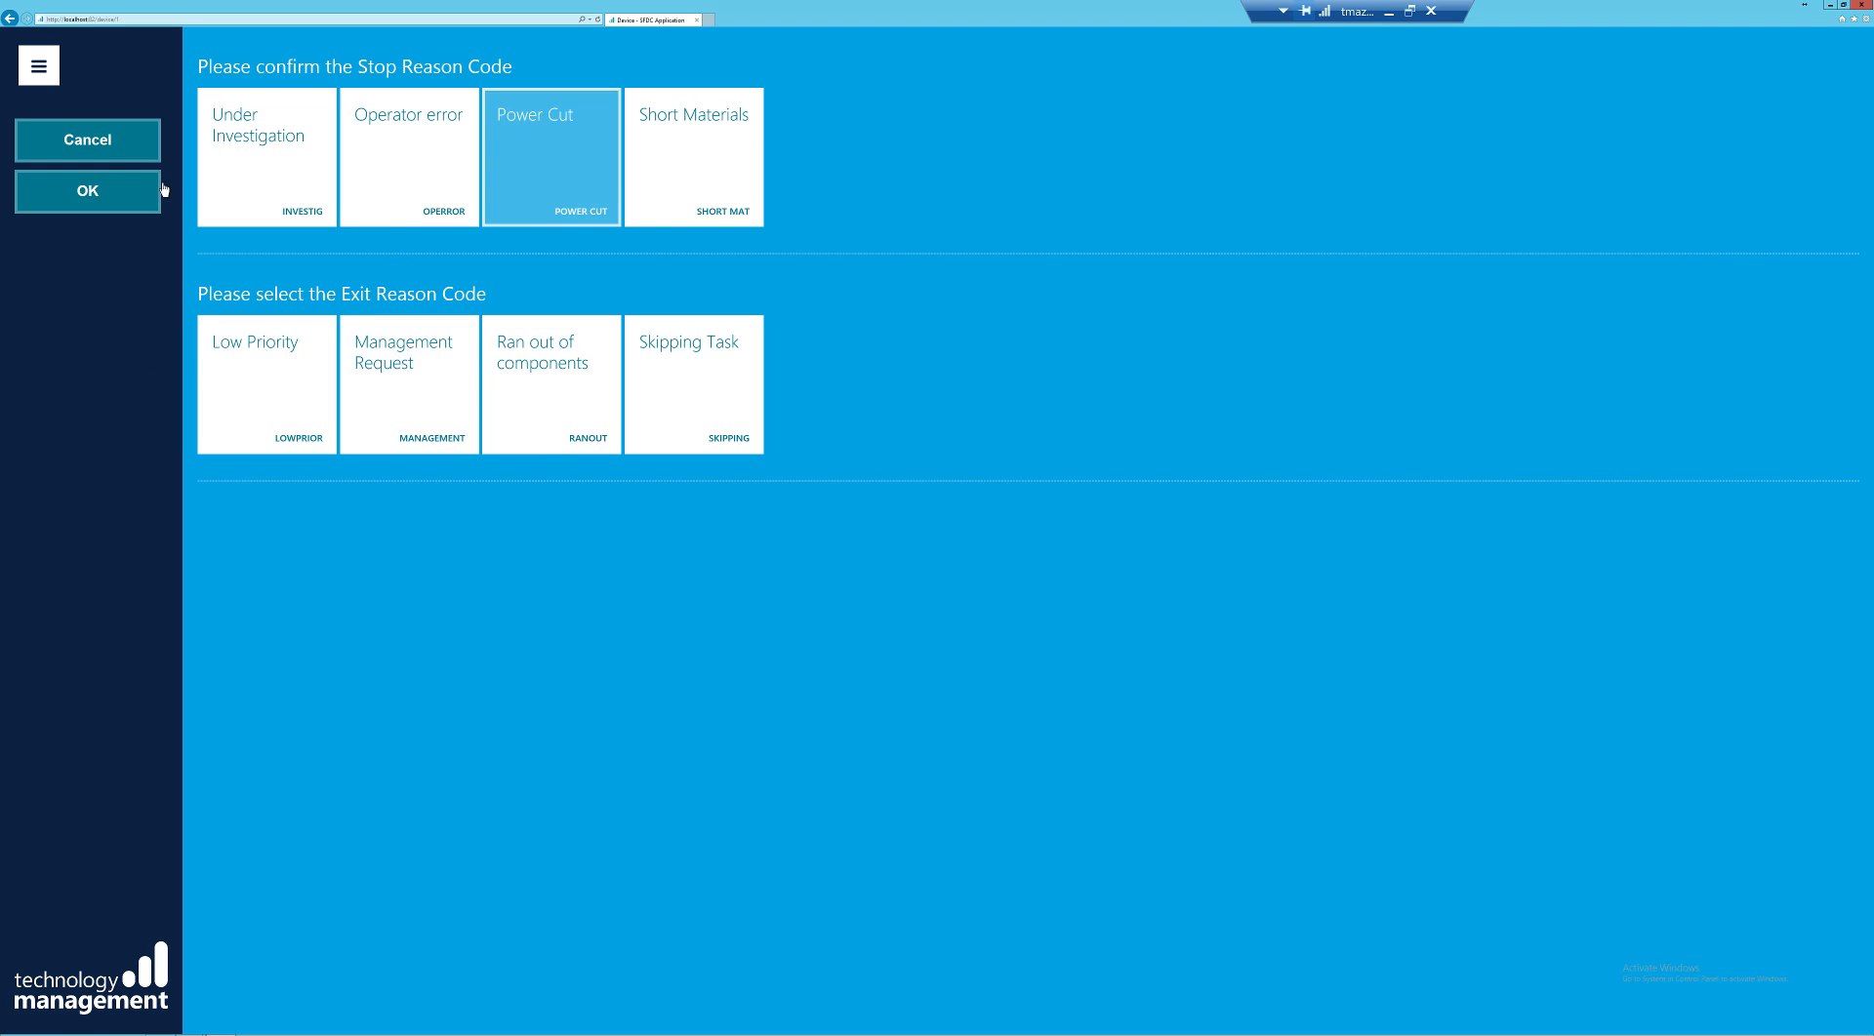
click(93, 138)
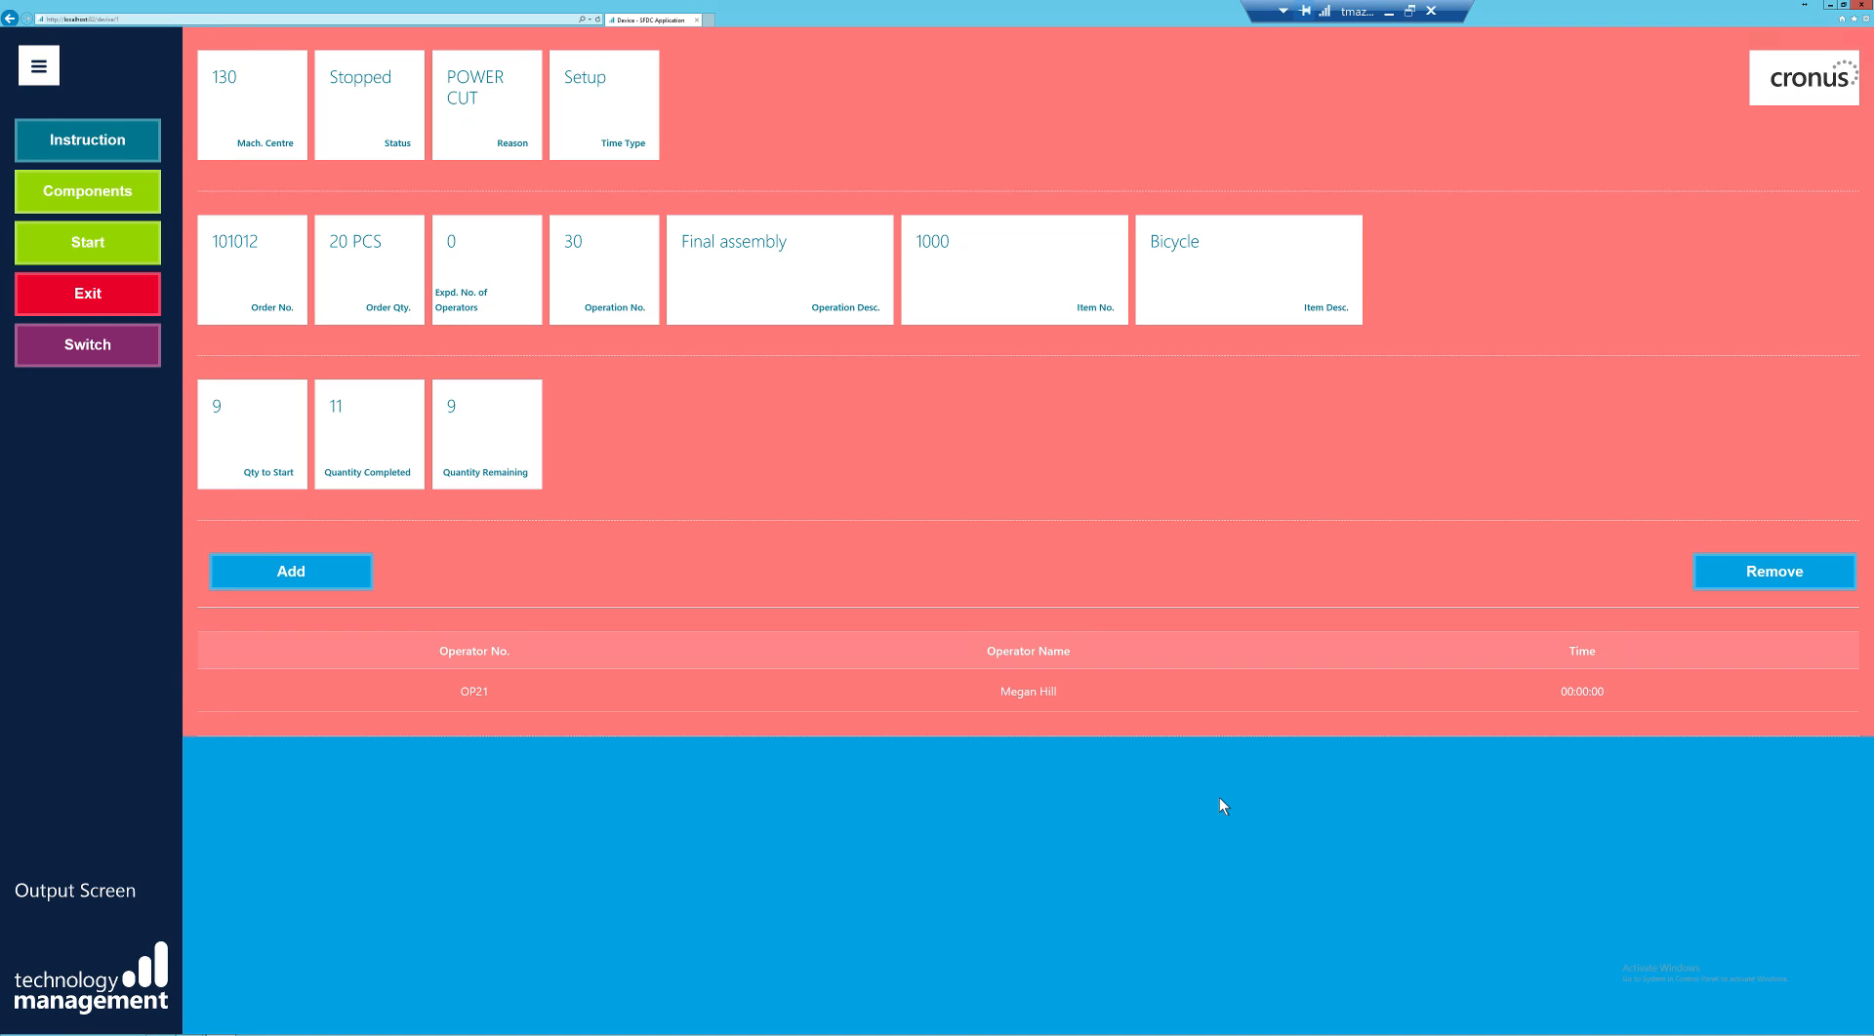
- Restart the stopped operation, confirming Power Cut as the stop reason
click(95, 264)
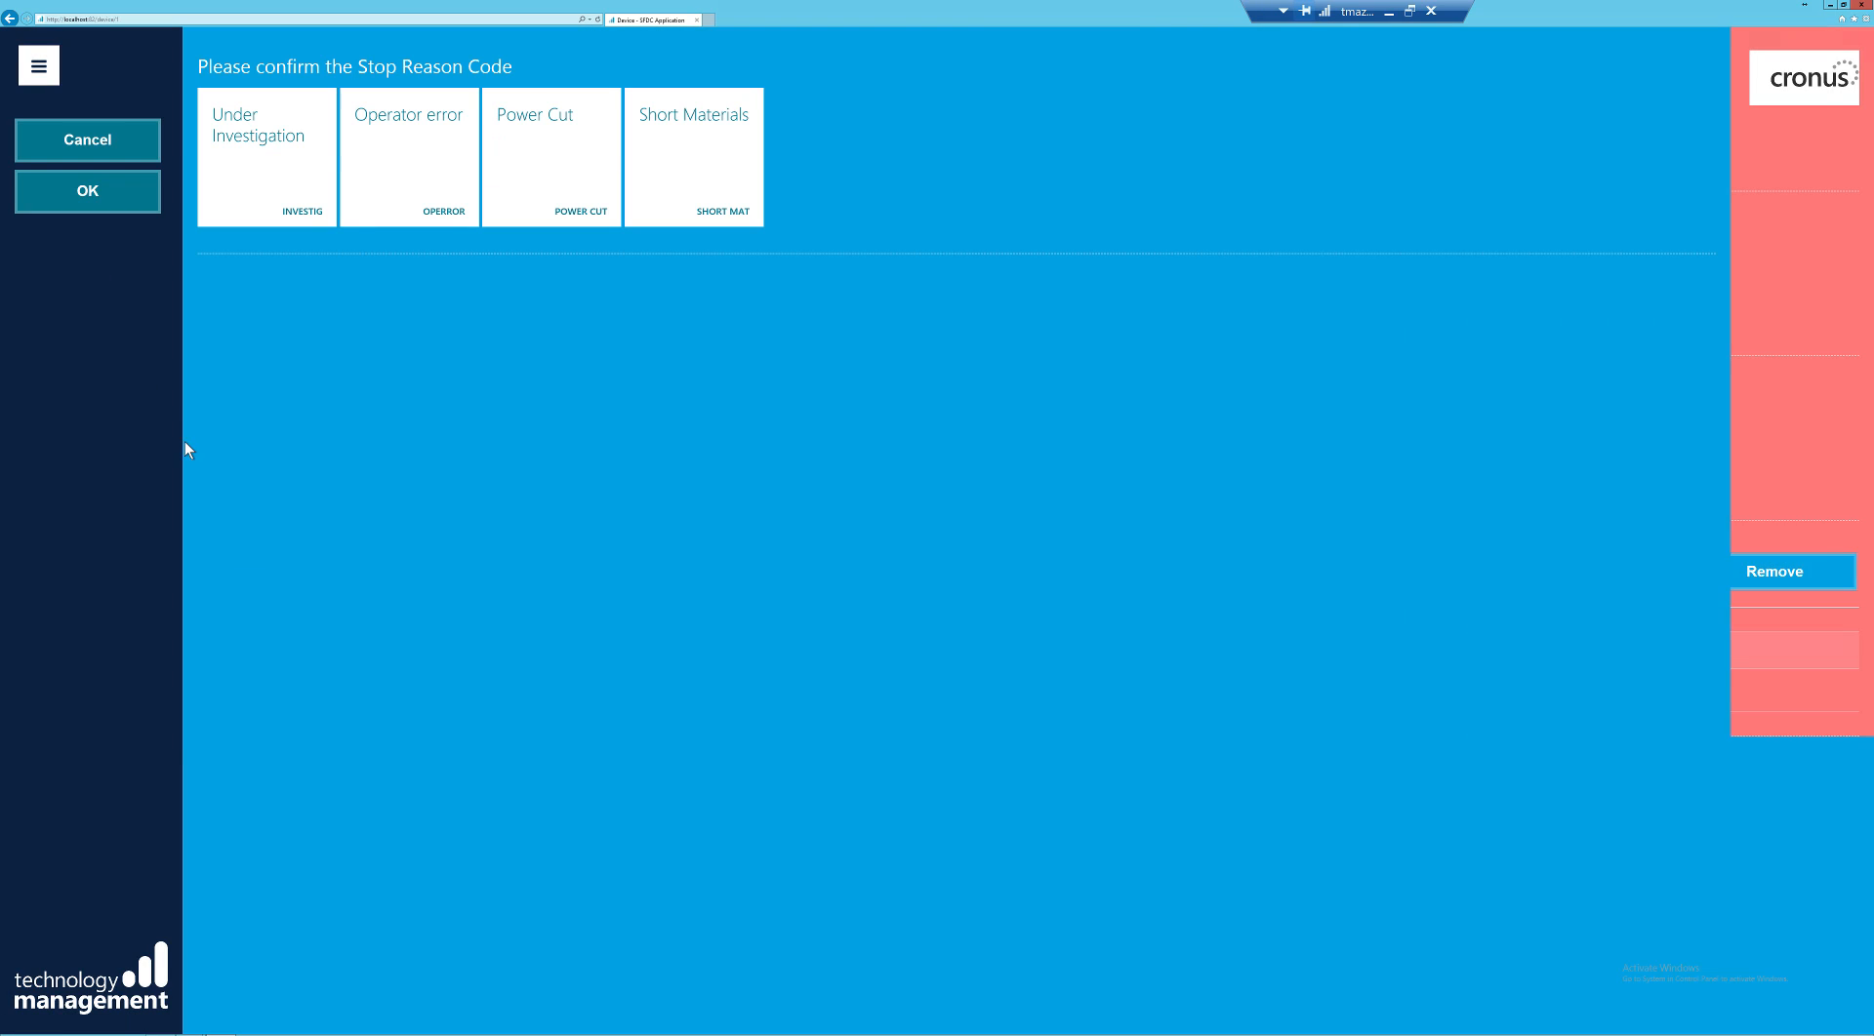
click(538, 172)
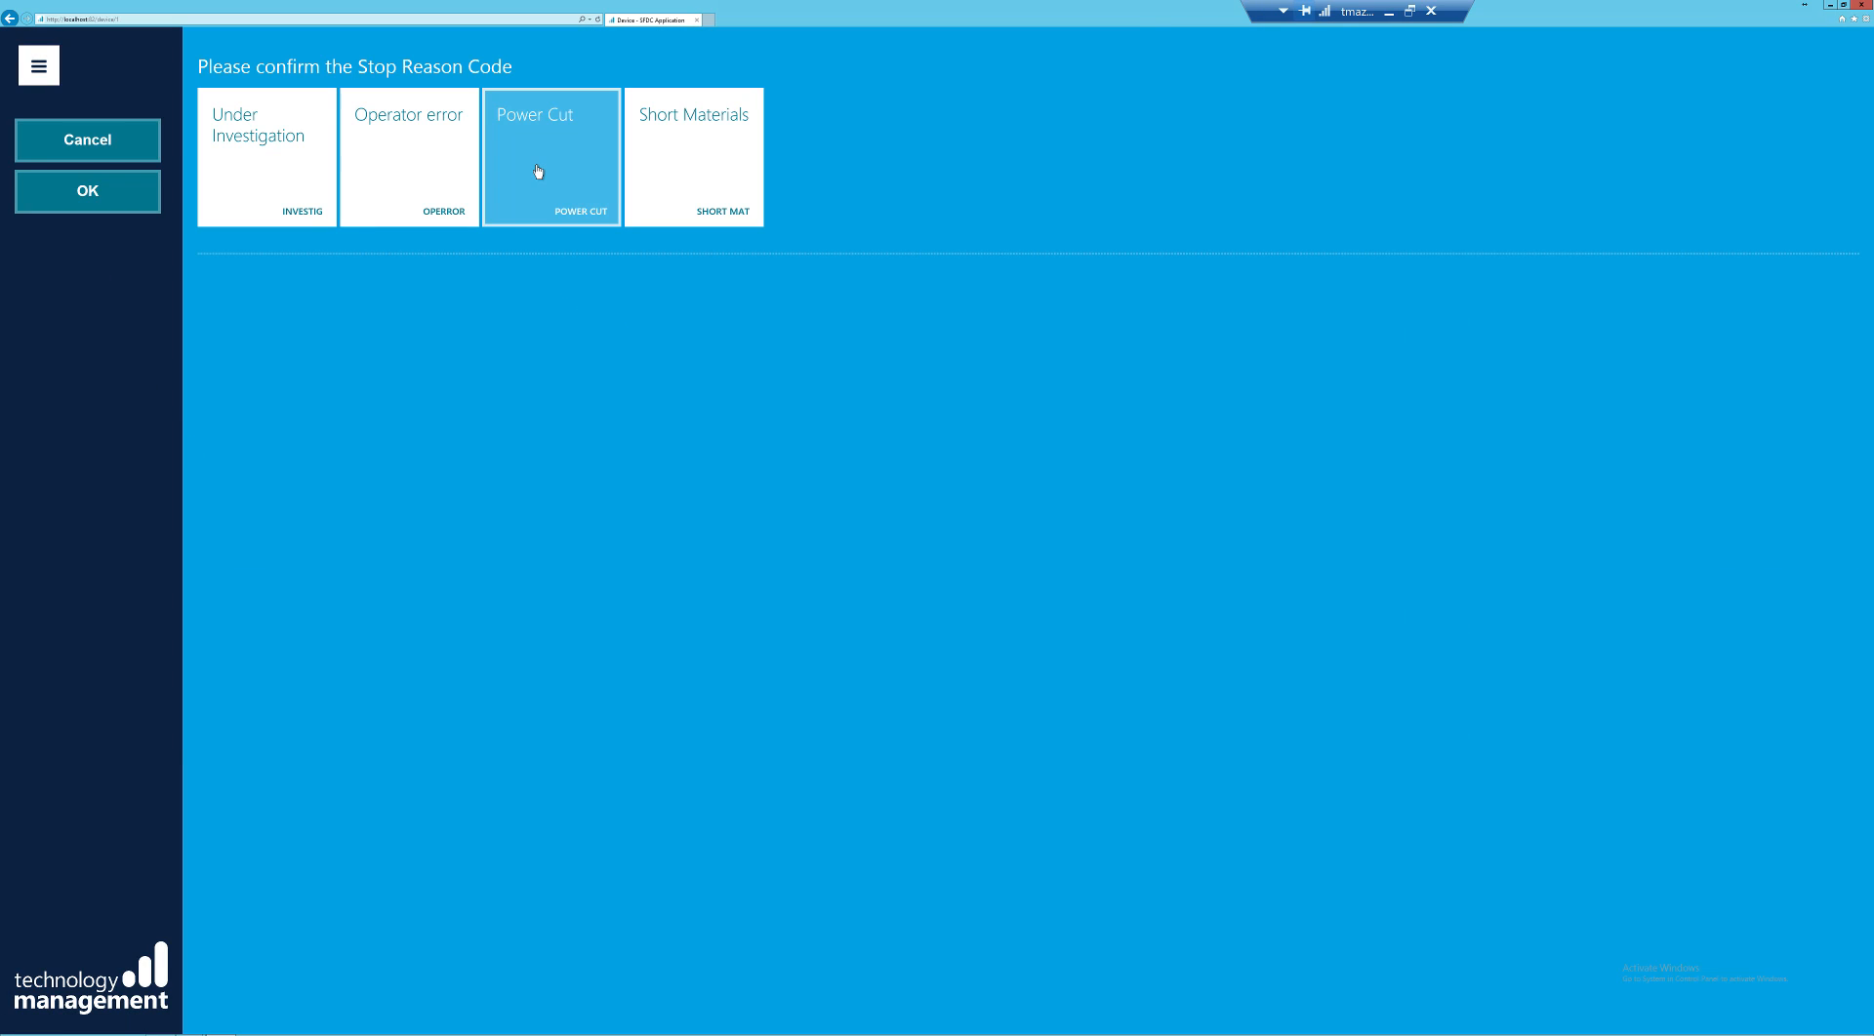
click(63, 206)
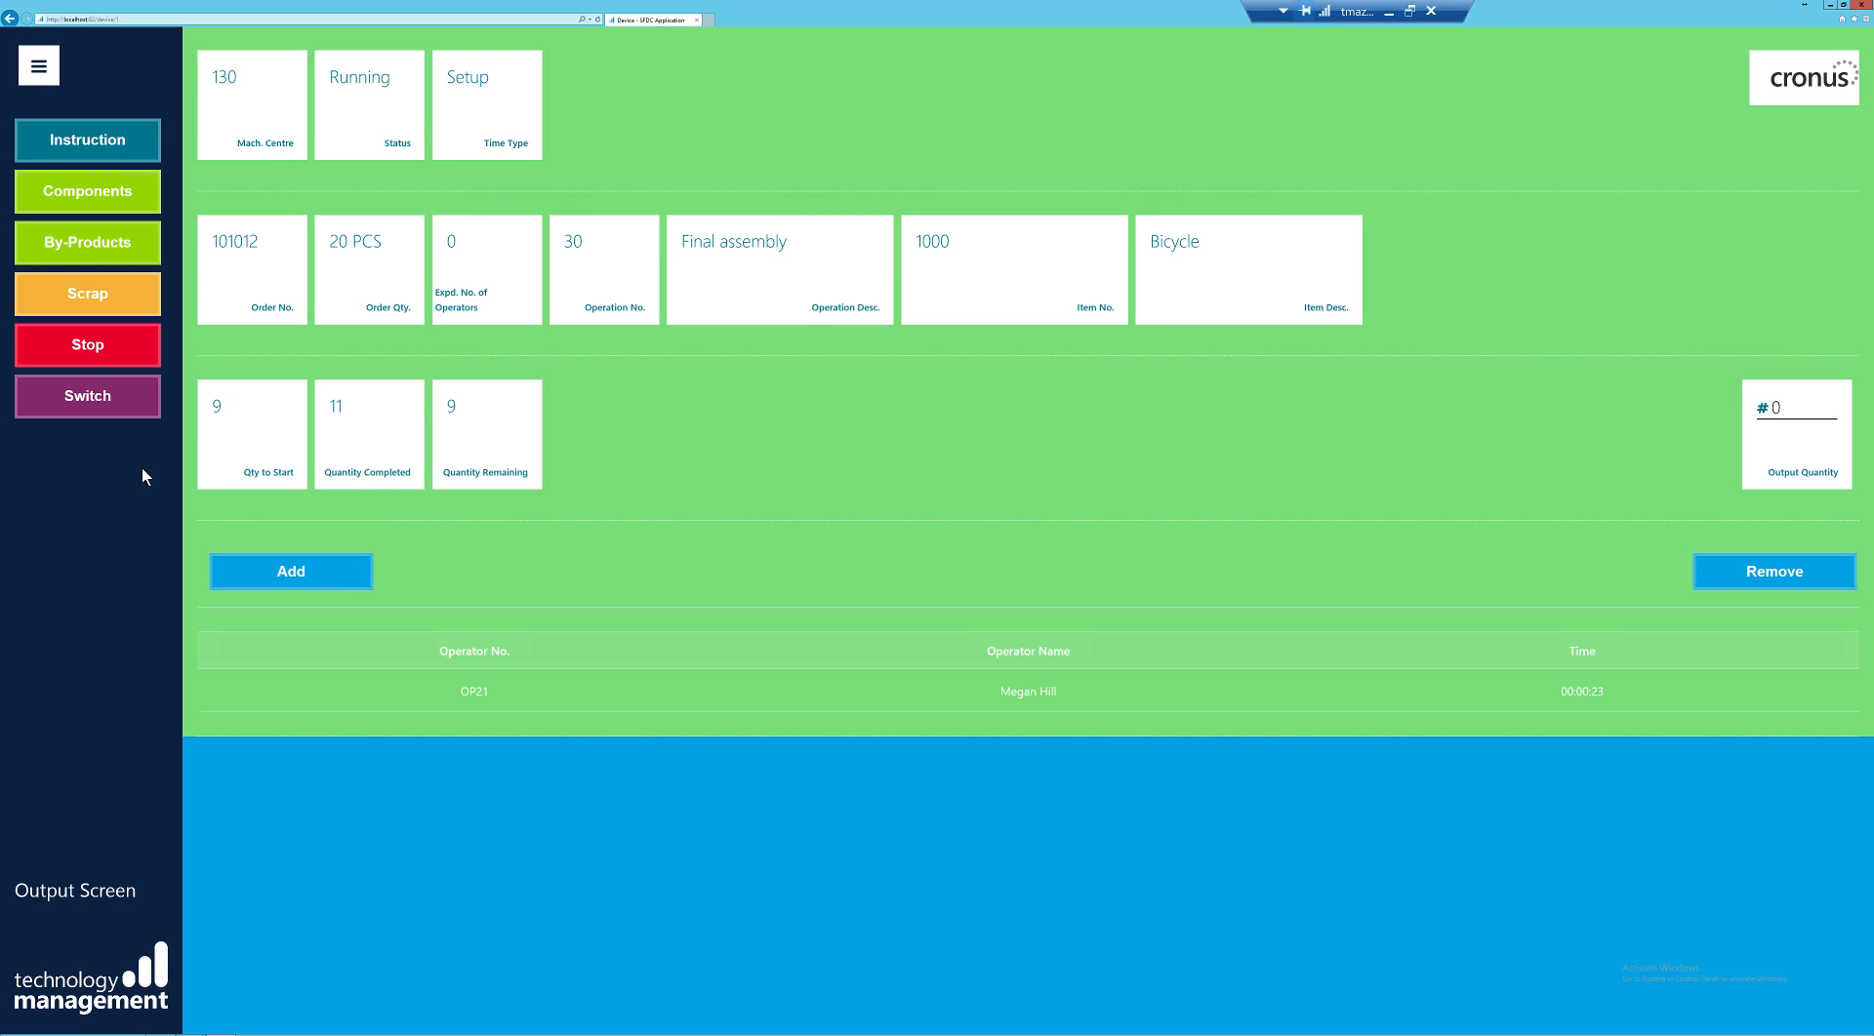
- Switch to another job and open the Bicycle production order line with an order quantity of 10
click(98, 406)
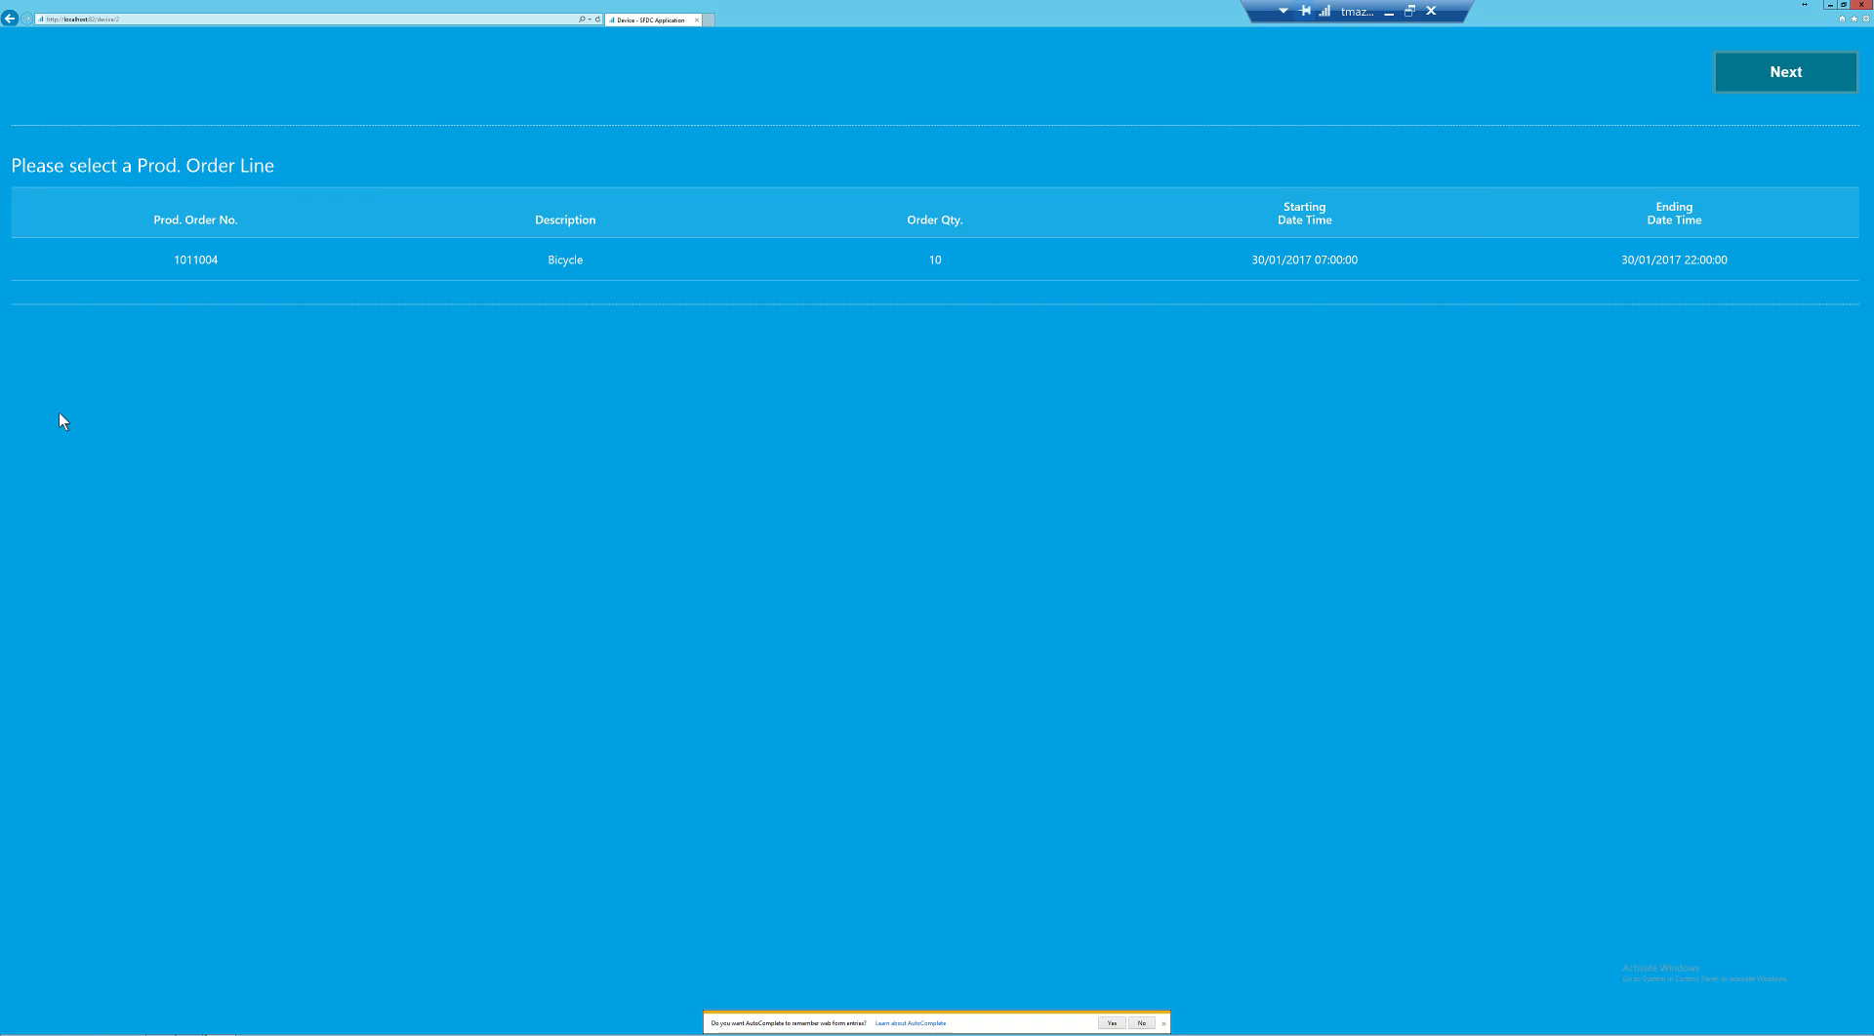
click(678, 255)
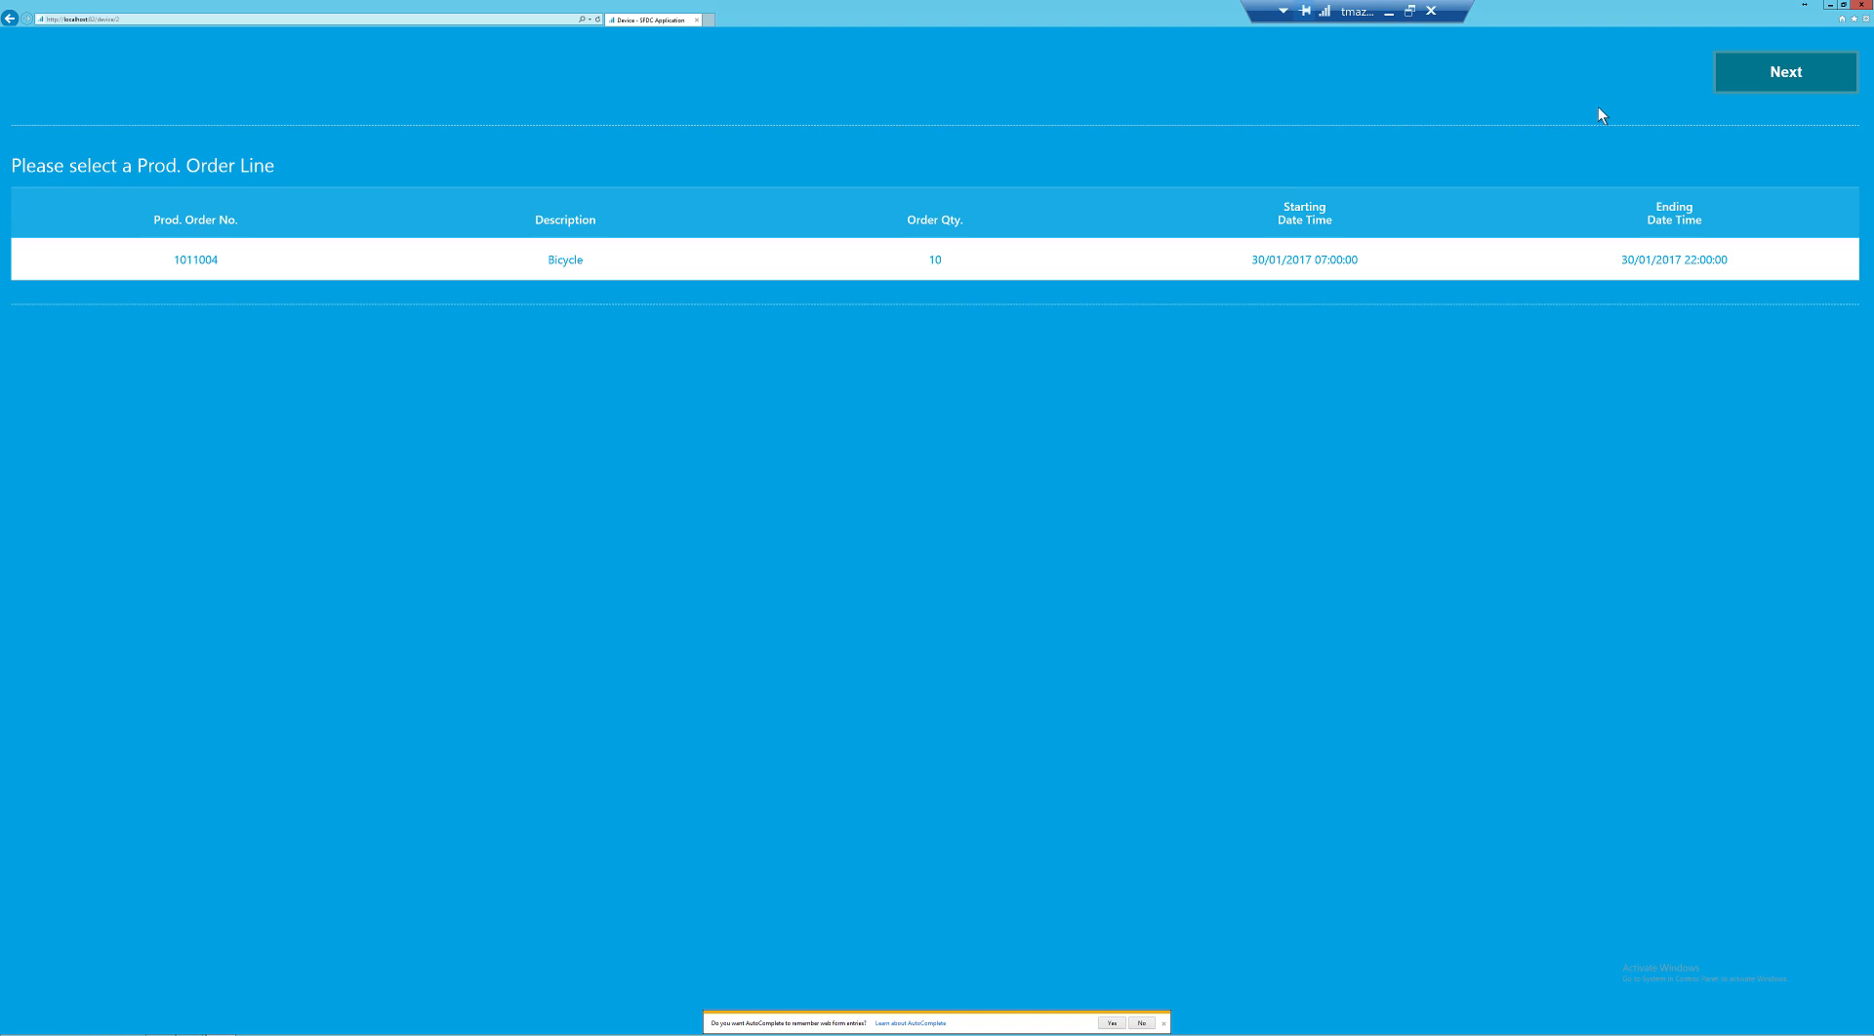
click(1752, 86)
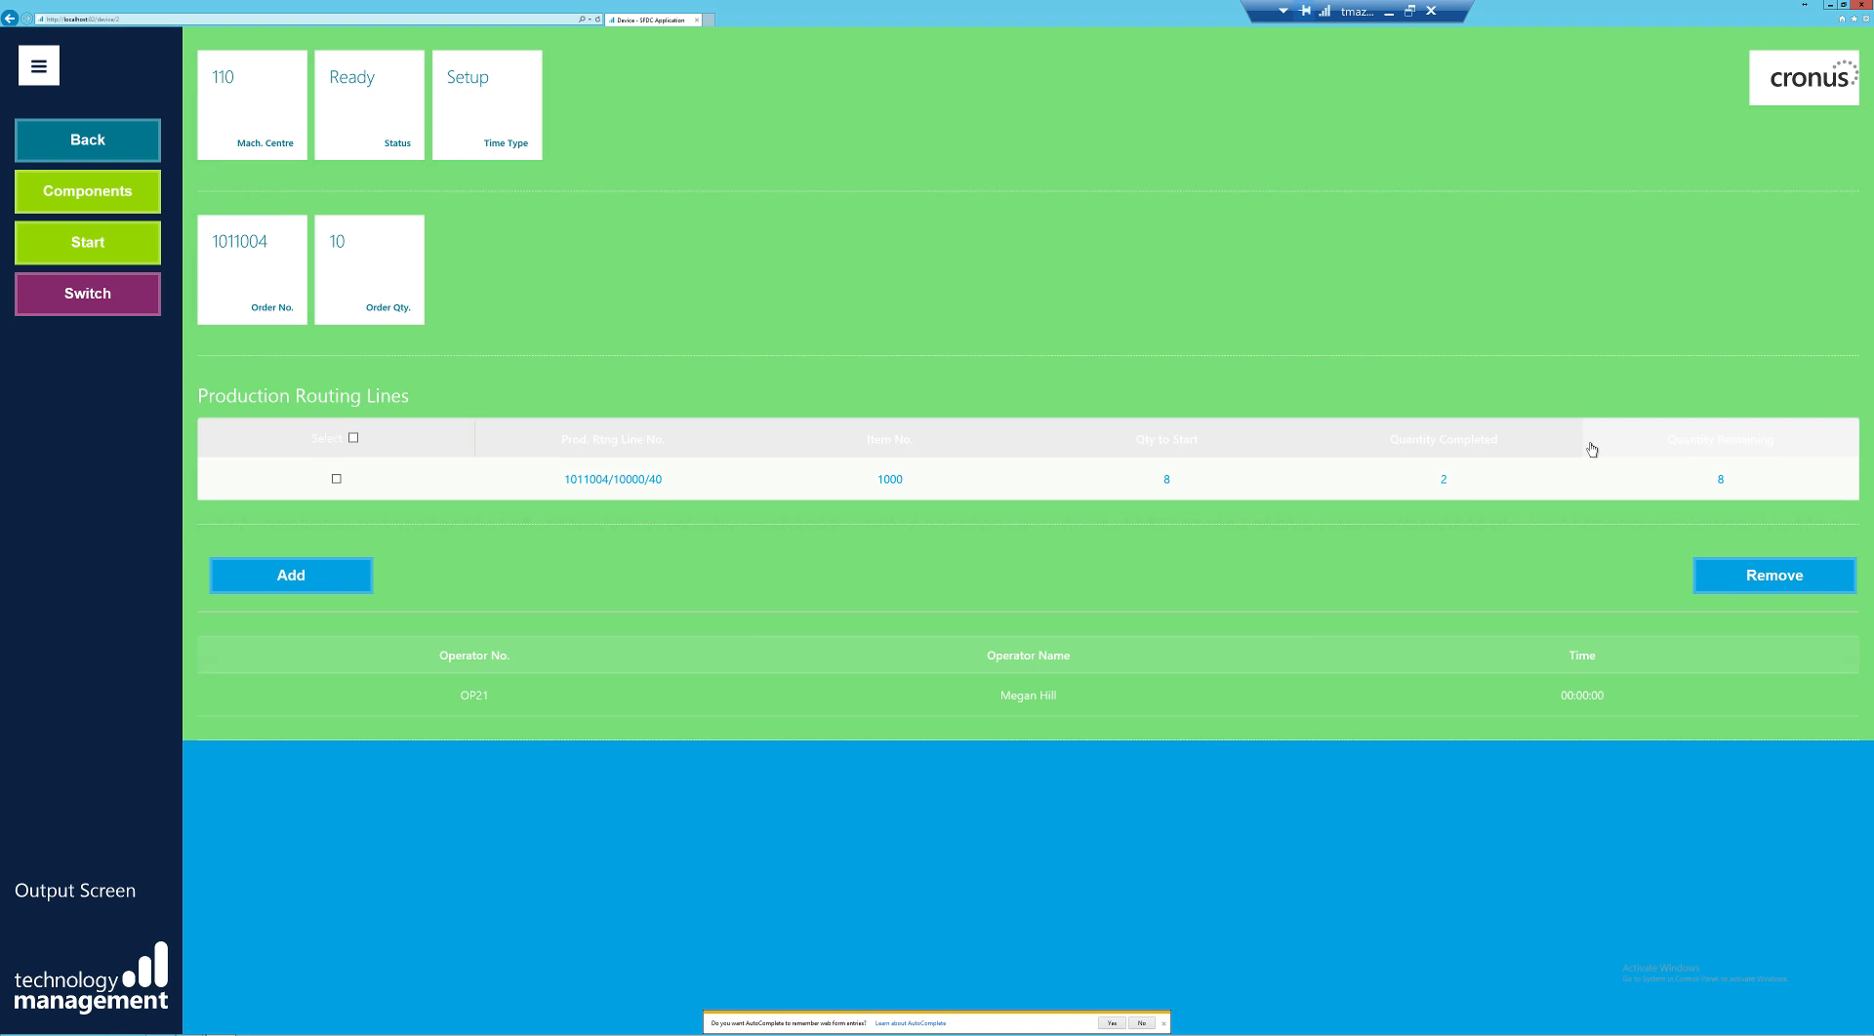